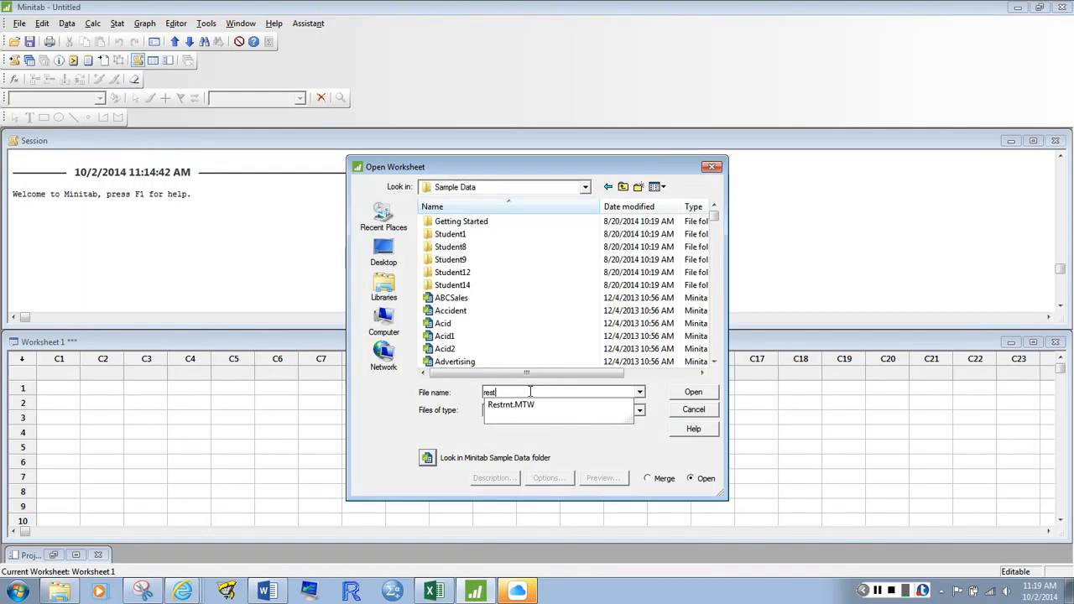
# Open the Restrnt.MTW sample worksheet and maximize its window
pyautogui.click(704, 393)
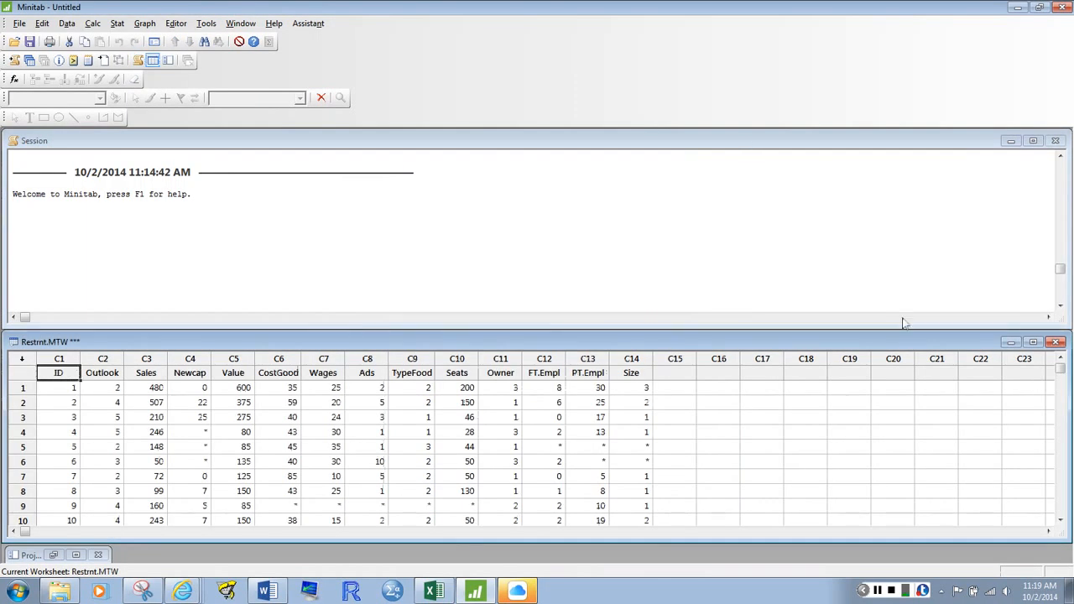
pyautogui.click(1034, 342)
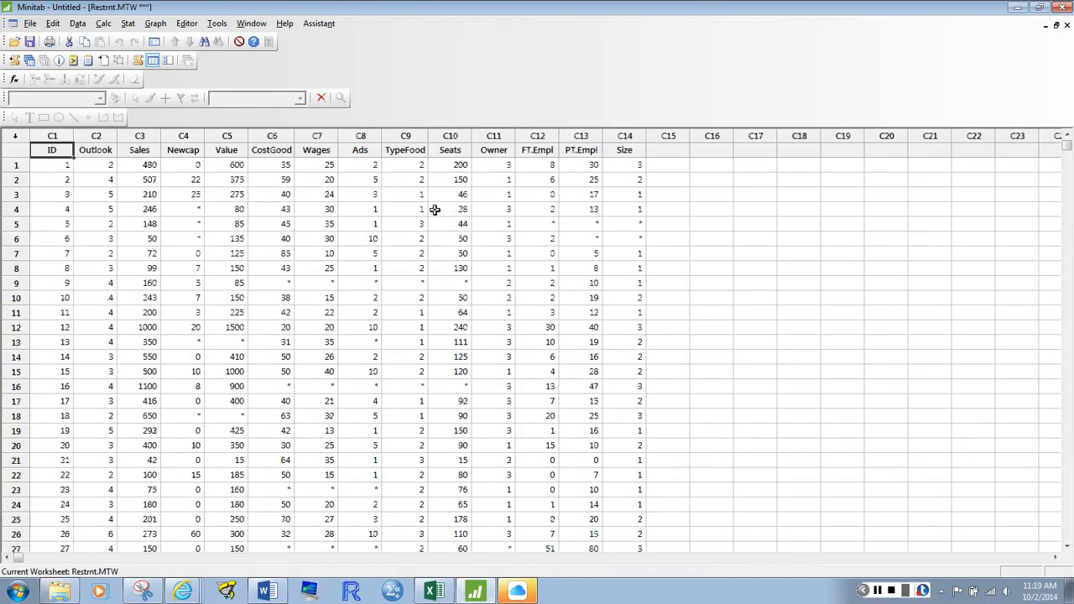
# Highlight the Sales and Seats columns in turn to inspect the two variables for the plot
pyautogui.click(144, 136)
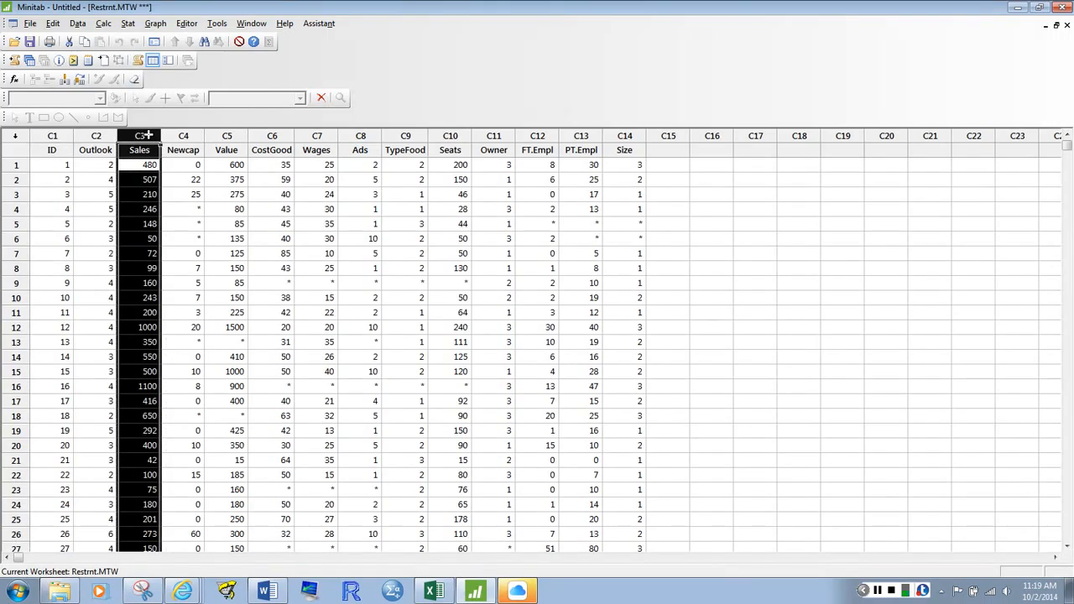
pyautogui.click(451, 136)
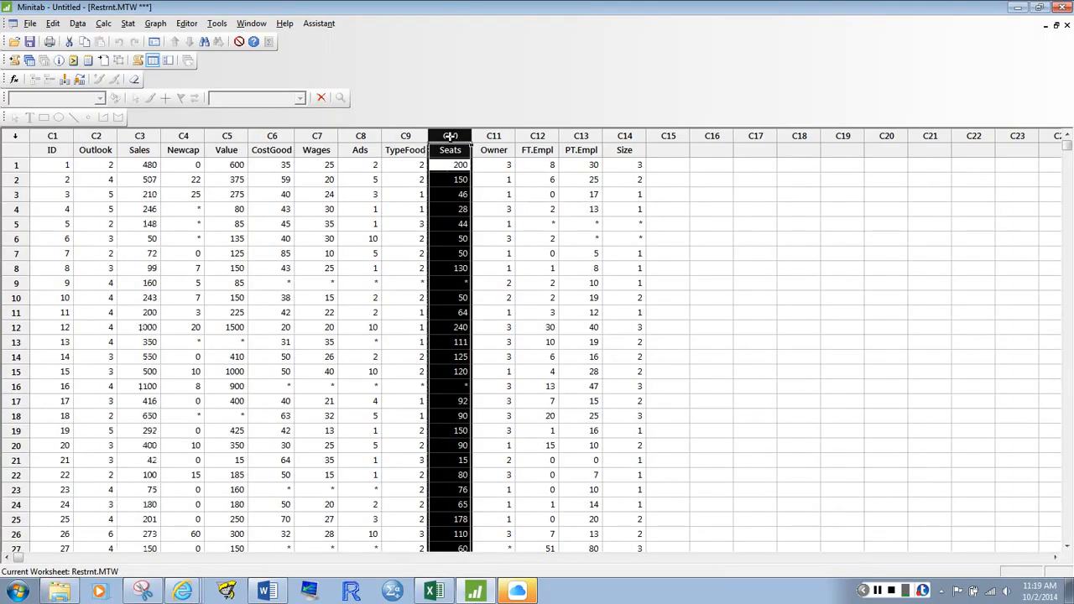
pyautogui.click(149, 138)
pyautogui.click(450, 135)
# Set up a simple scatterplot with Sales as the Y variable and Seats as the X variable
pyautogui.click(155, 23)
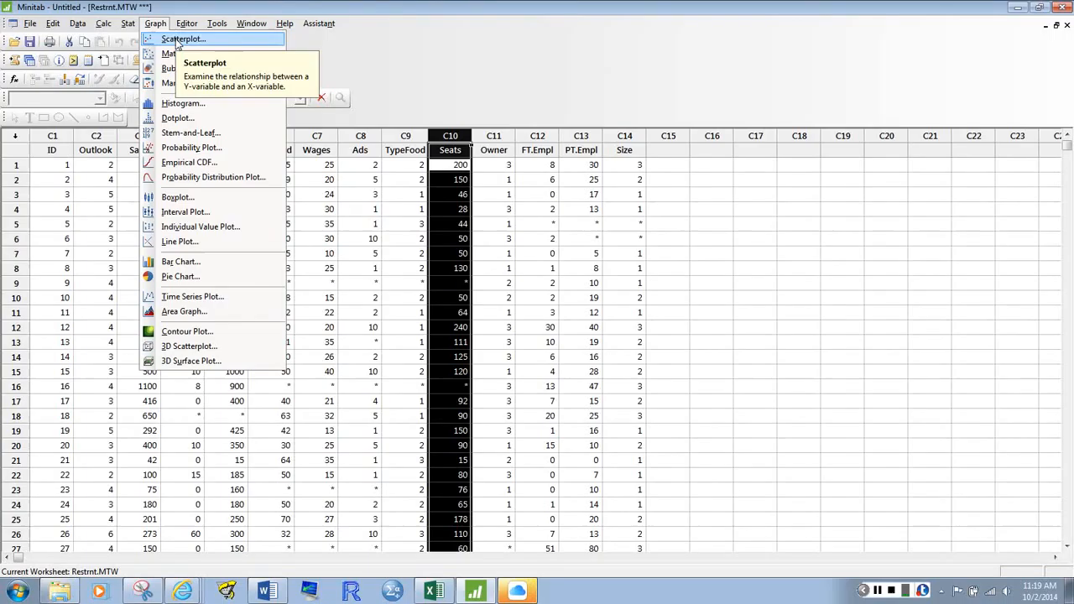
pyautogui.click(176, 36)
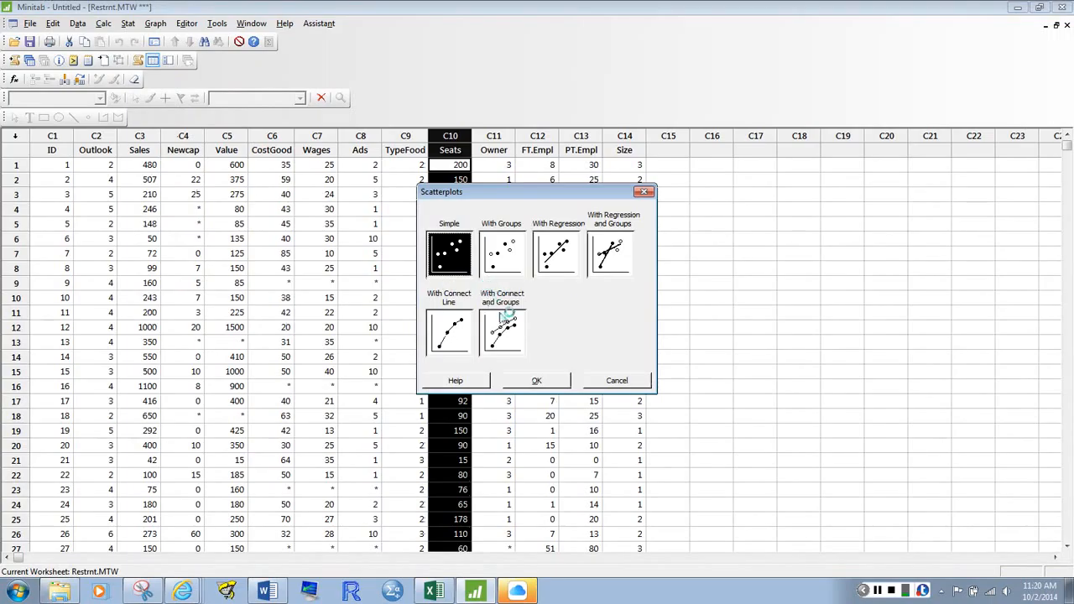
pyautogui.click(541, 382)
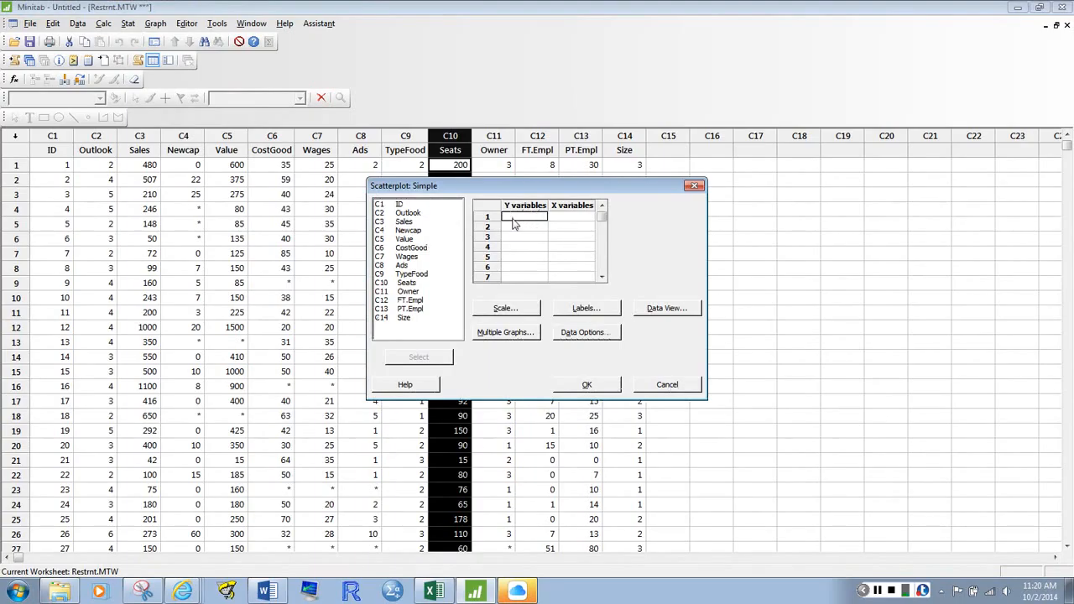
pyautogui.doubleClick(404, 222)
pyautogui.doubleClick(406, 283)
# Review the scatterplot's scale, labels, data view, multiple graphs and data options without changing any settings
pyautogui.click(529, 310)
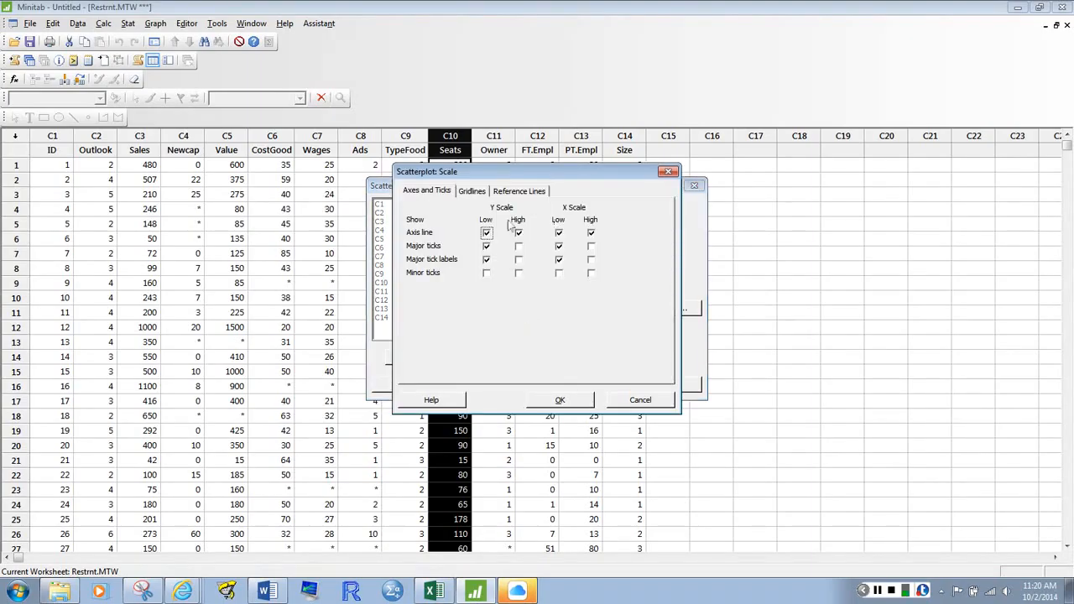
pyautogui.click(475, 192)
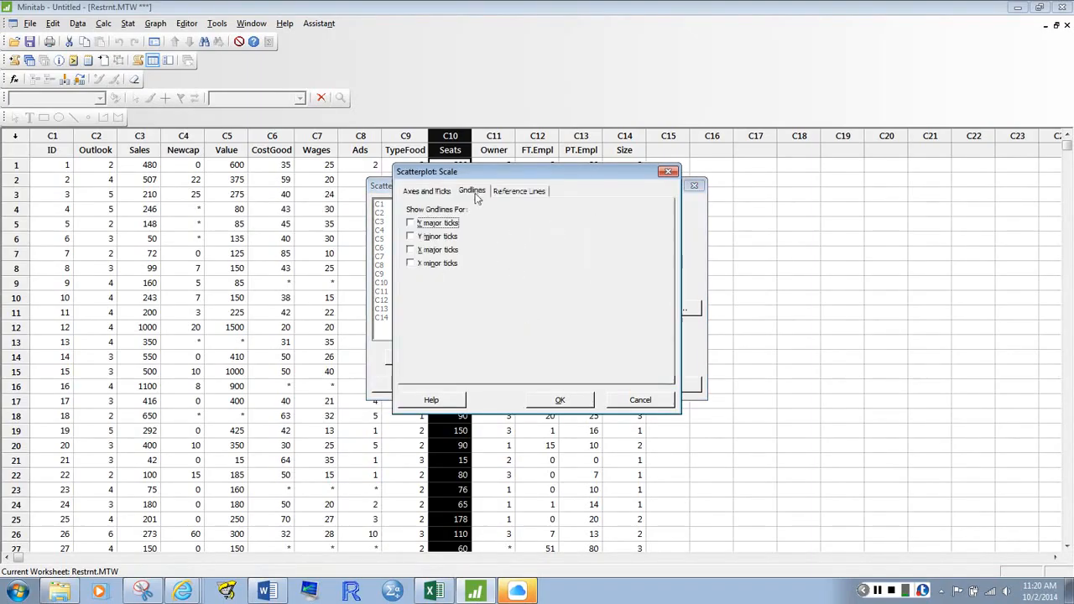
pyautogui.click(528, 192)
pyautogui.click(668, 172)
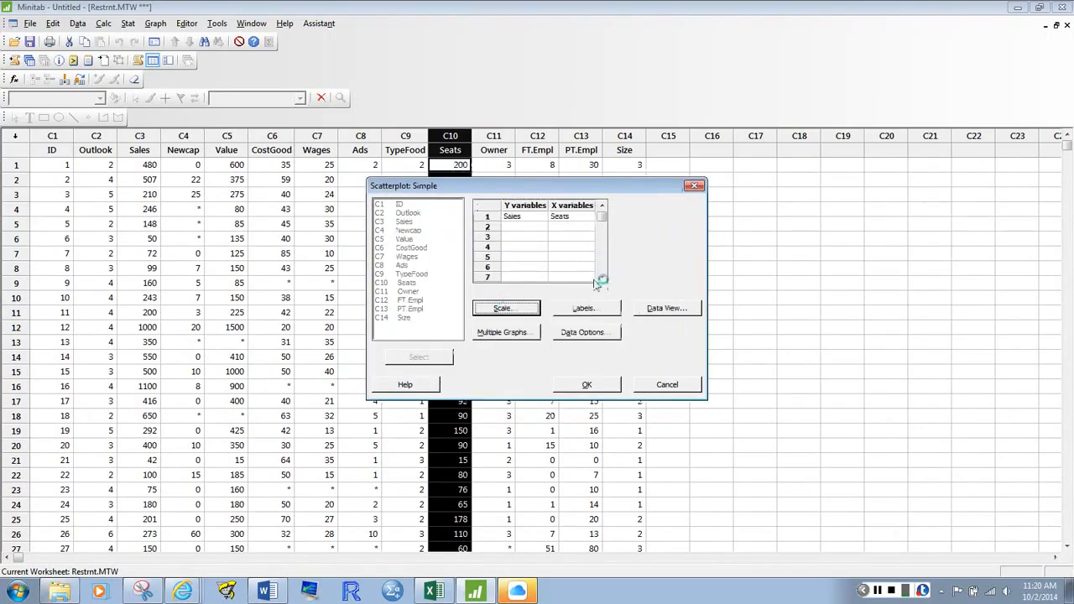
pyautogui.click(585, 308)
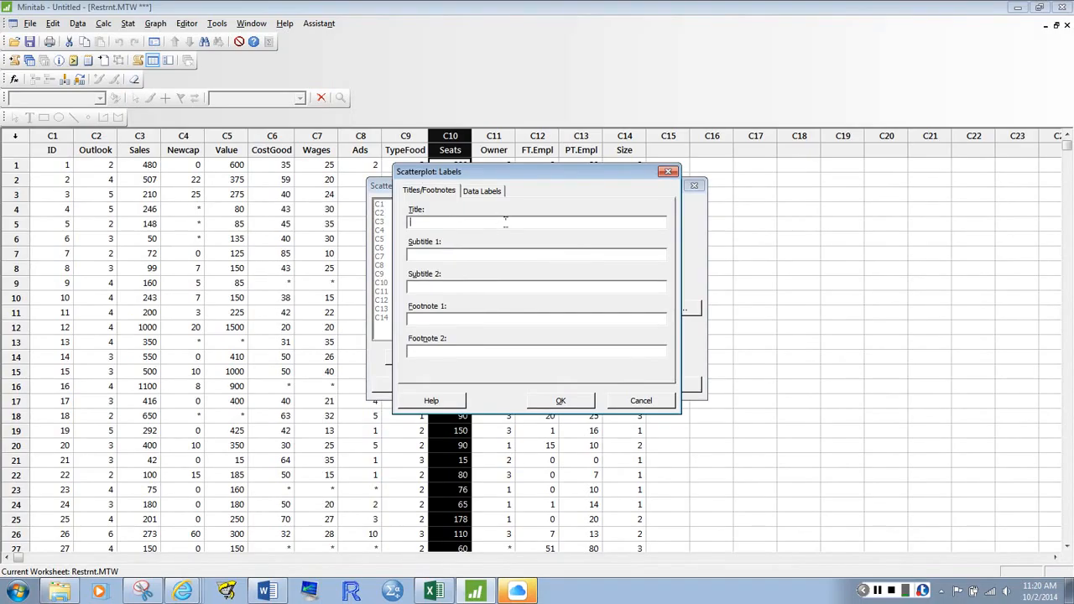
pyautogui.click(641, 401)
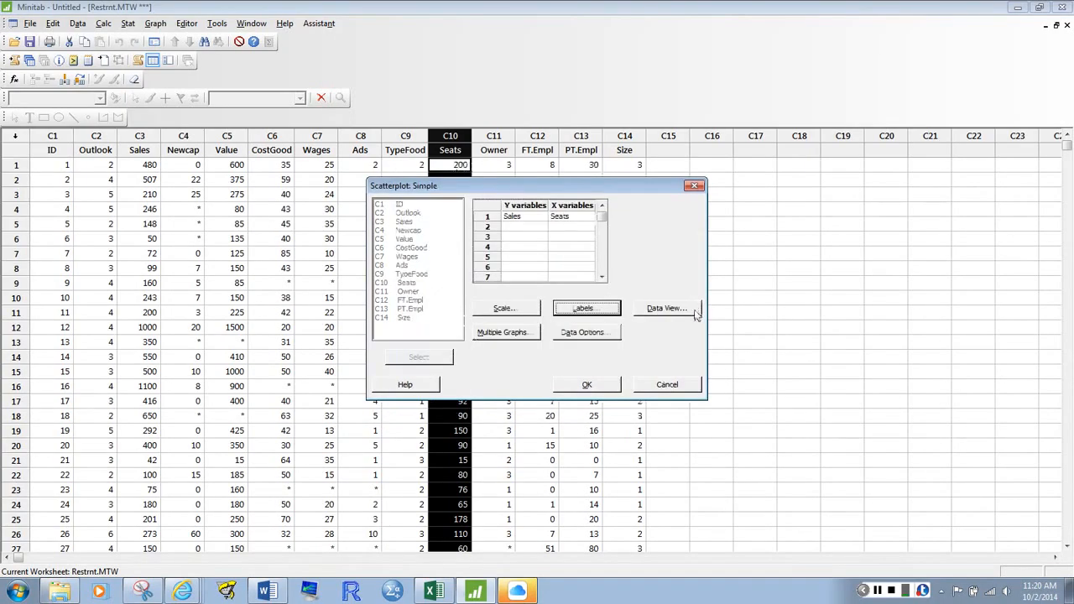
pyautogui.click(687, 313)
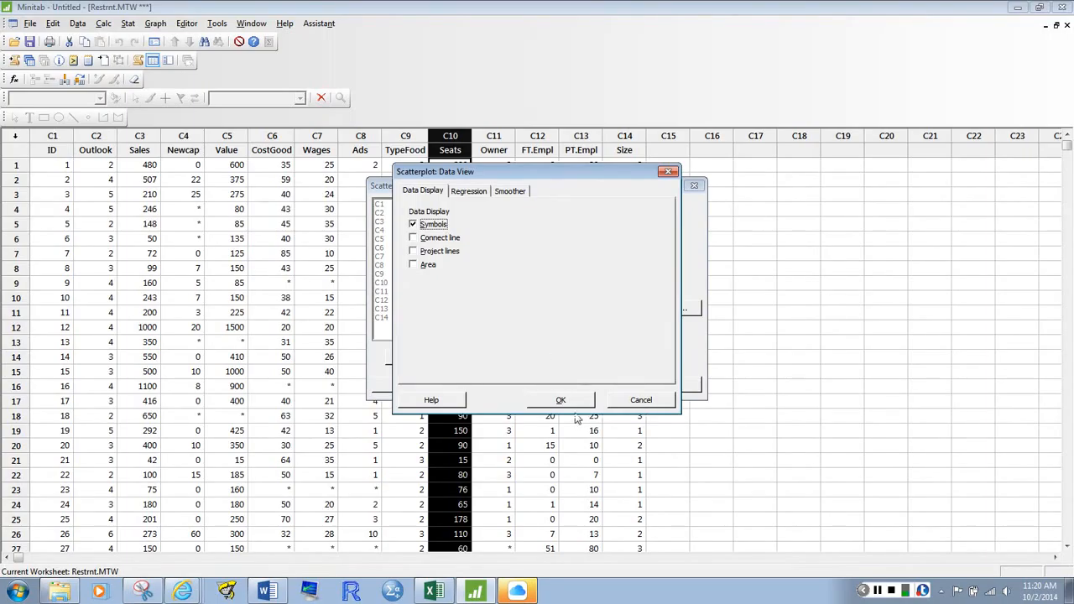
pyautogui.click(631, 404)
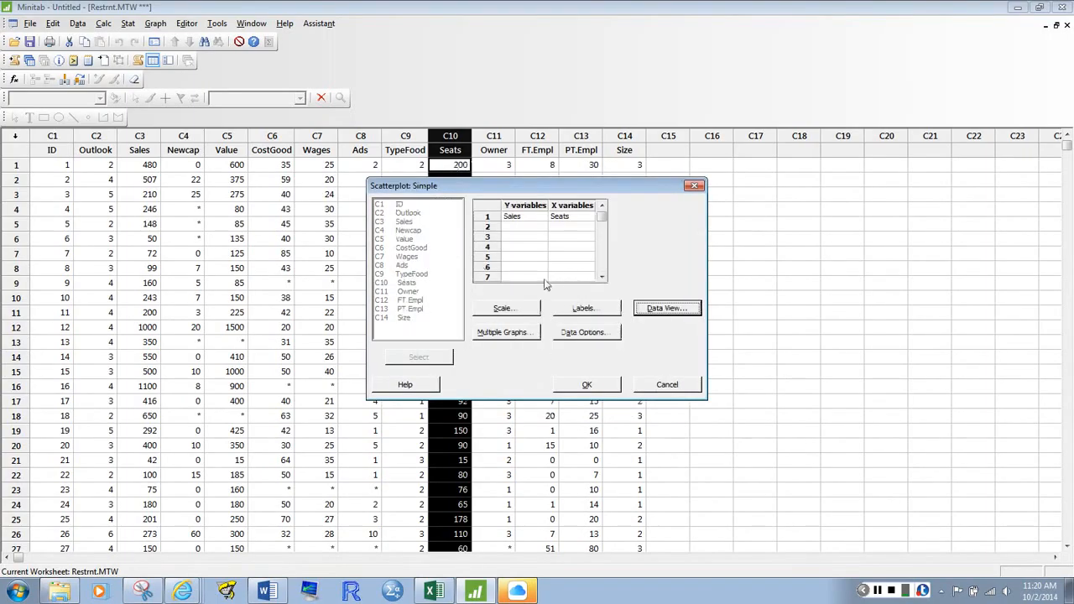
pyautogui.click(520, 335)
pyautogui.click(598, 334)
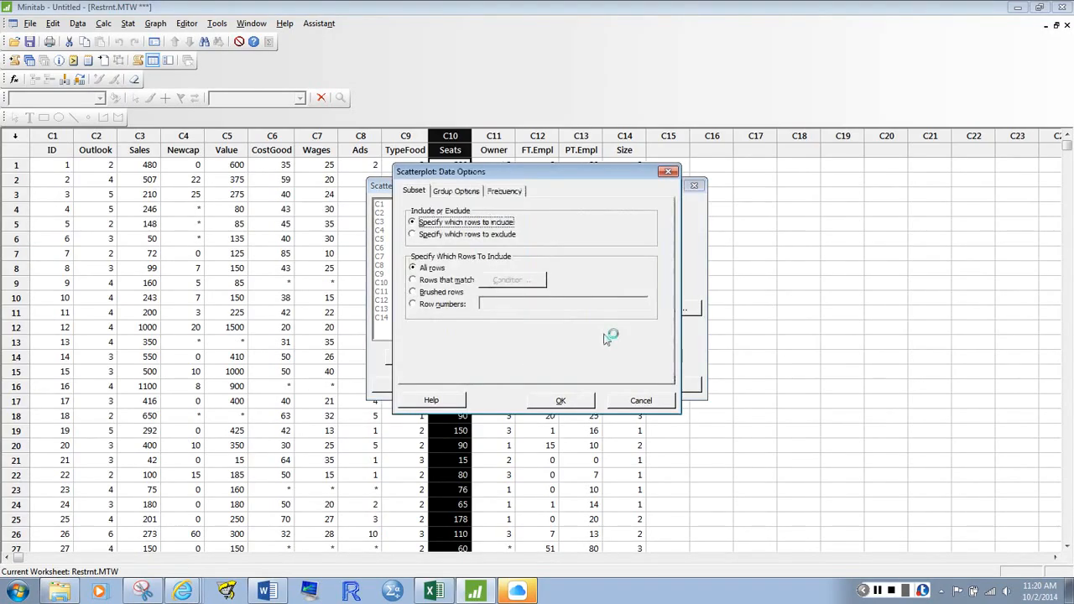
pyautogui.click(468, 192)
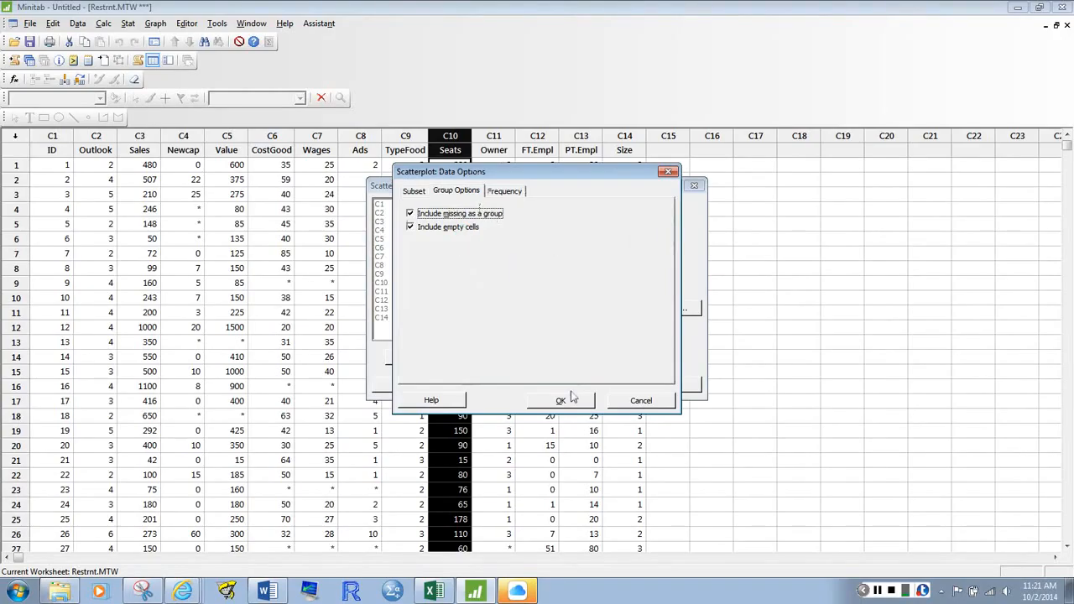
pyautogui.click(640, 402)
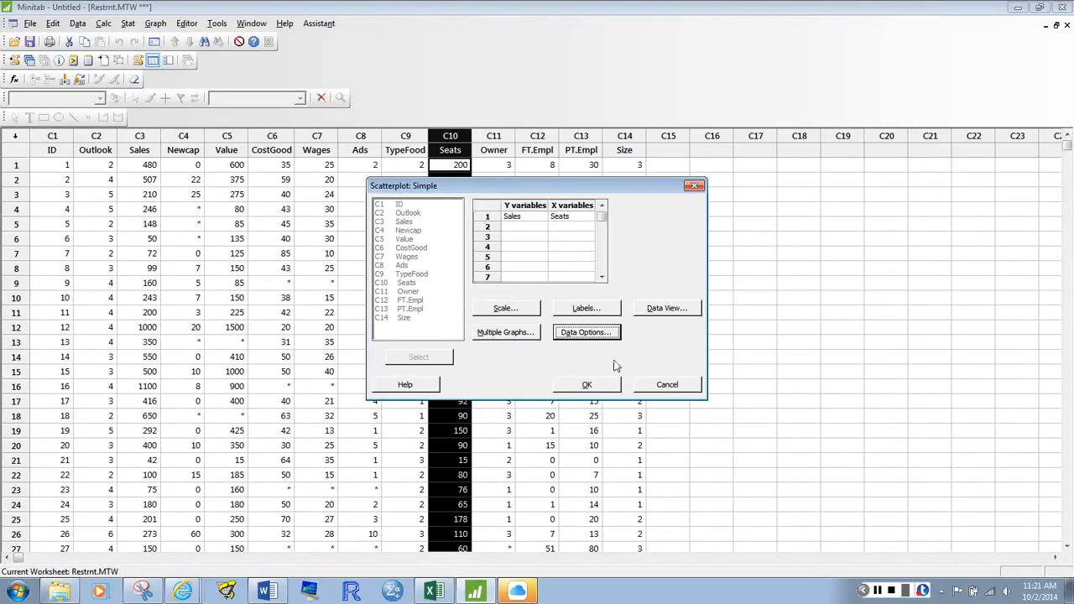
# Generate the simple scatterplot of Sales versus Seats
pyautogui.click(587, 385)
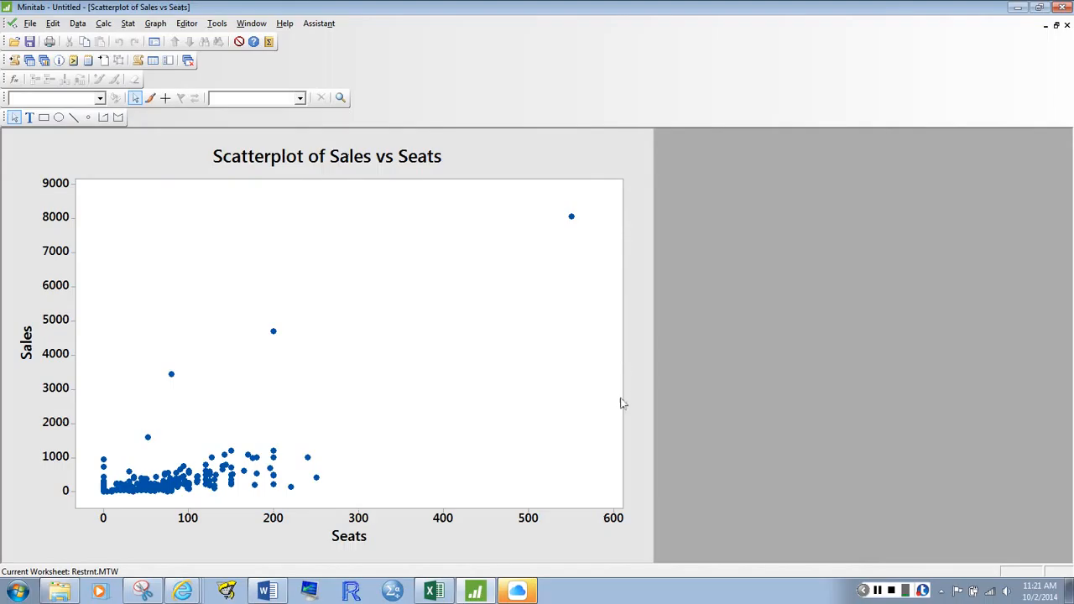
# Change the scatterplot's X axis label to "# of Seats in the Dining Area"
pyautogui.doubleClick(353, 537)
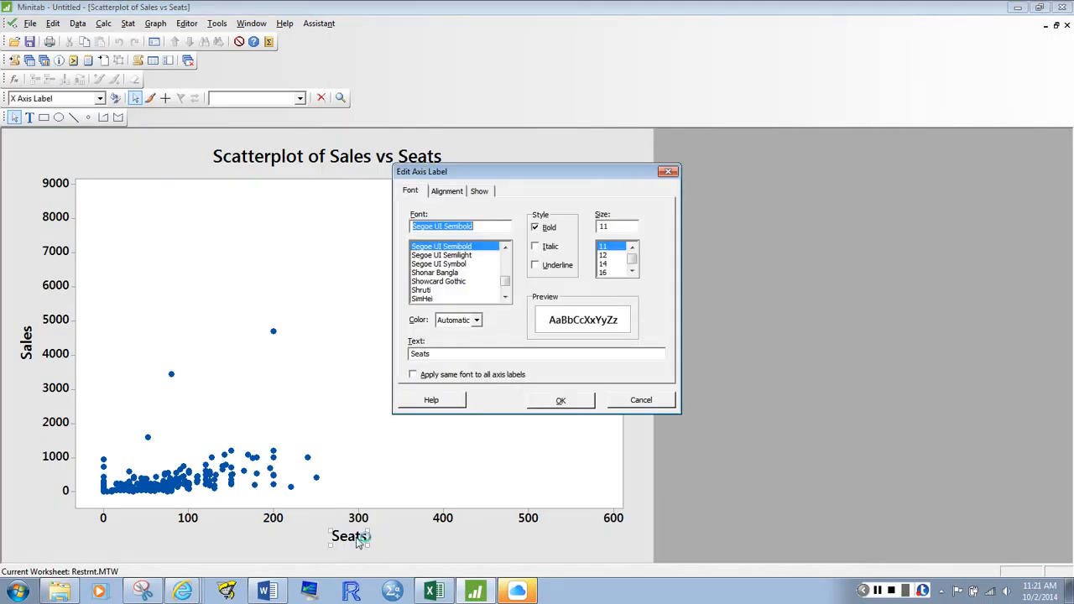
pyautogui.moveTo(481, 356); pyautogui.dragTo(399, 356)
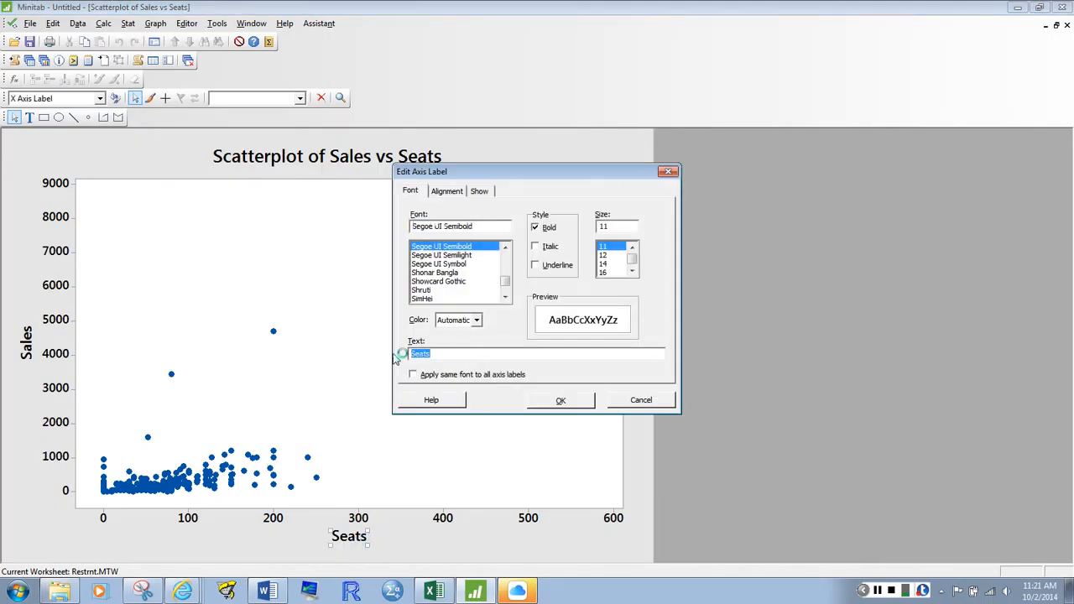
pyautogui.write('# of Seats in the Din')
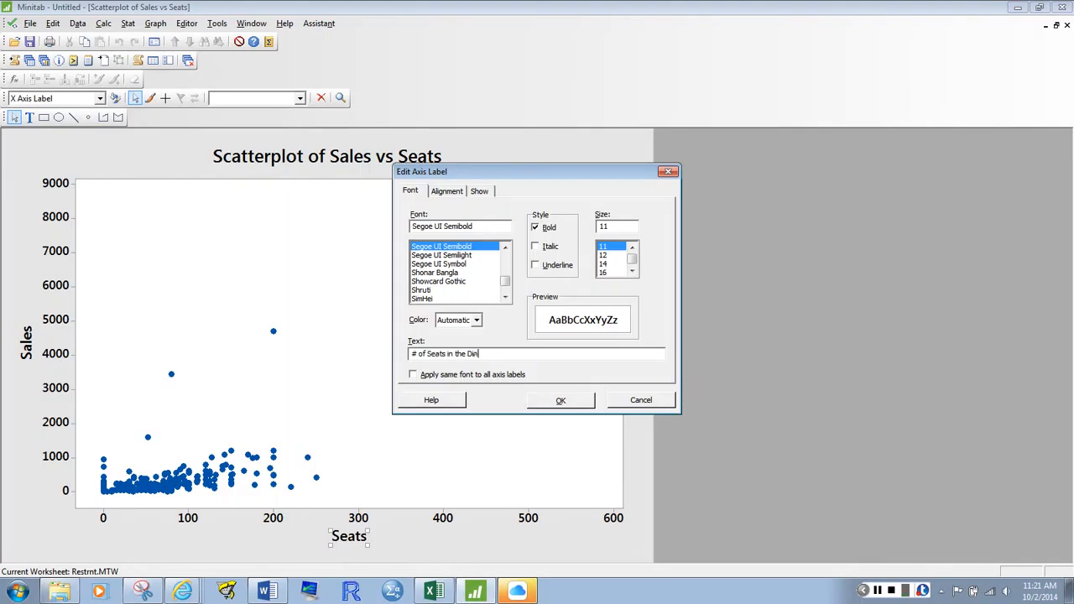
pyautogui.write('ing Area')
pyautogui.click(573, 401)
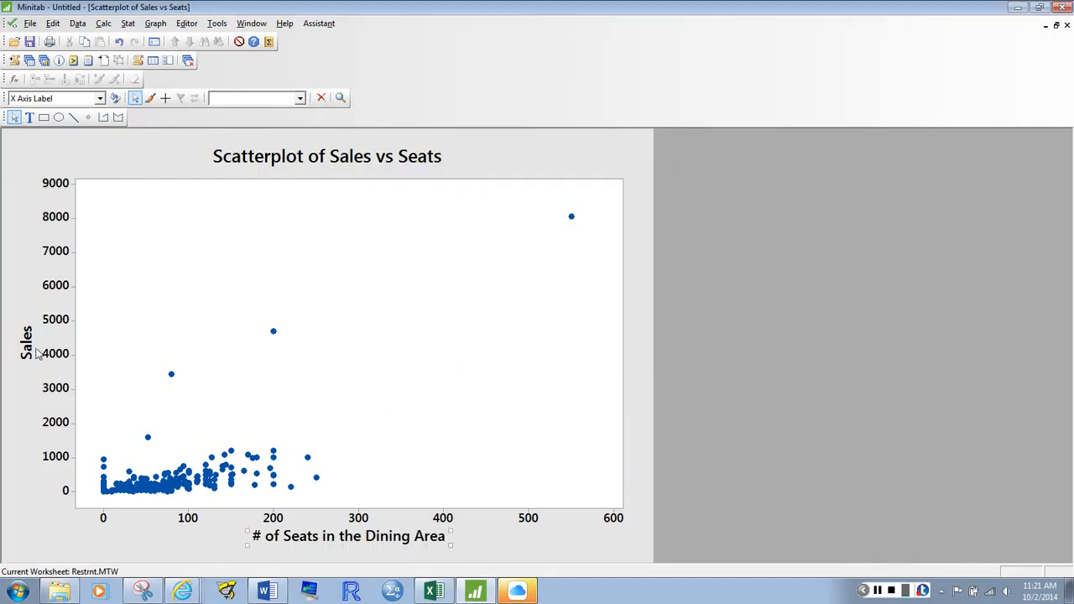
# Change the scatterplot's Y axis label to "Sales (in $000)"
pyautogui.doubleClick(28, 344)
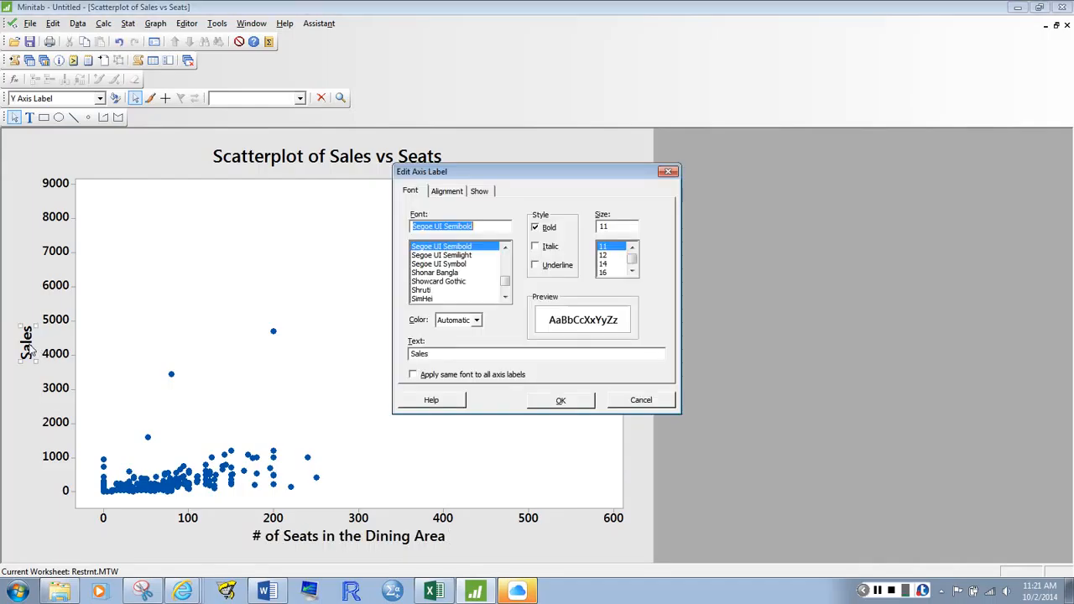
pyautogui.click(452, 354)
pyautogui.write('in')
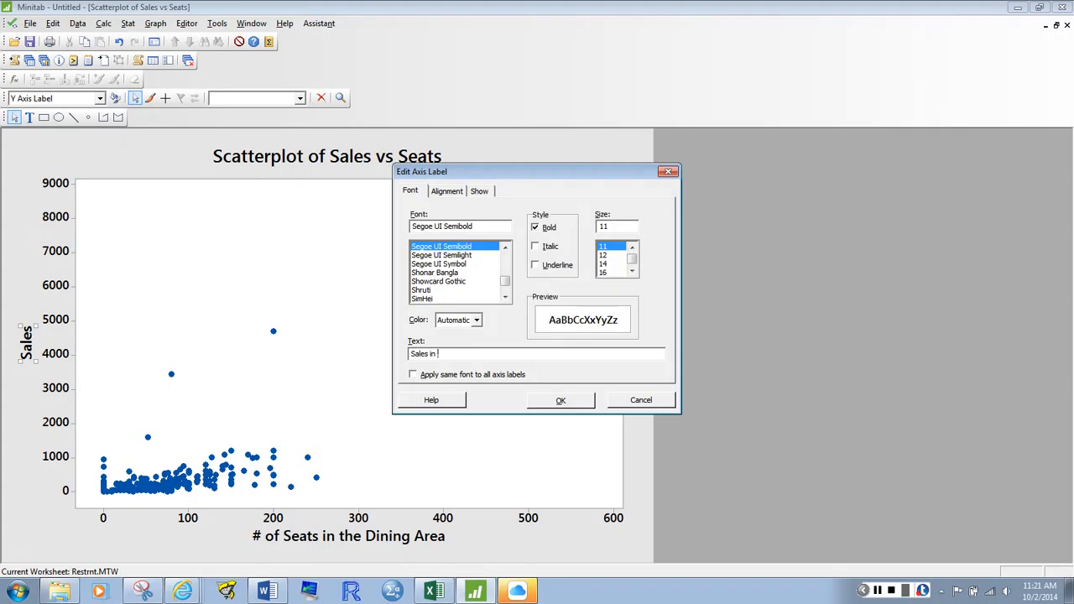
pyautogui.write(' ($000')
pyautogui.press('BackSpace')
pyautogui.write('(')
pyautogui.press('Return')
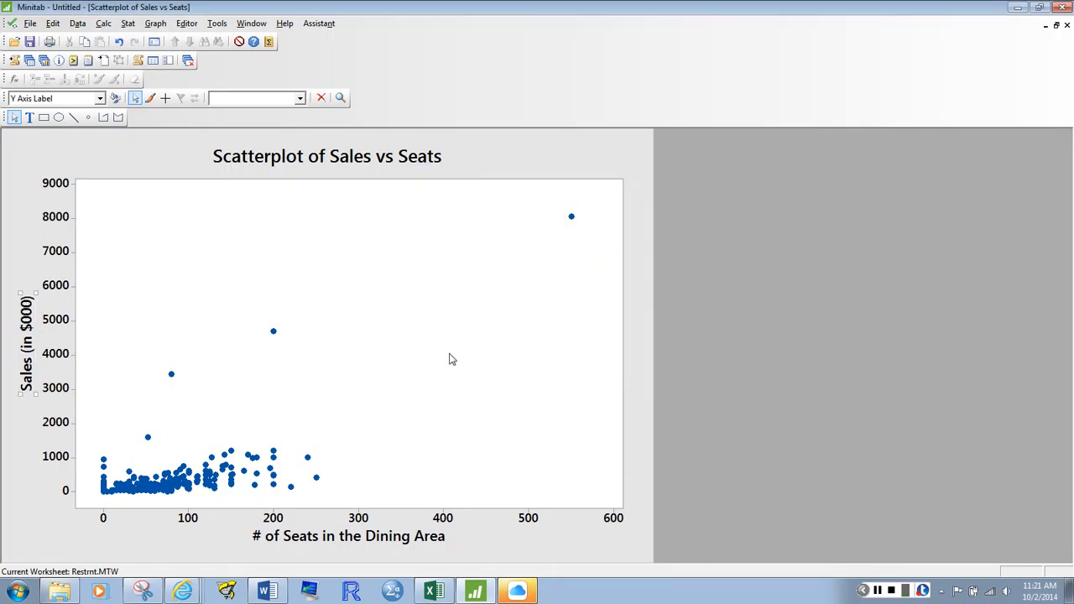
# Change the graph title to "Restaurants in Wisconsin in 1979 (n=279)"
pyautogui.doubleClick(387, 161)
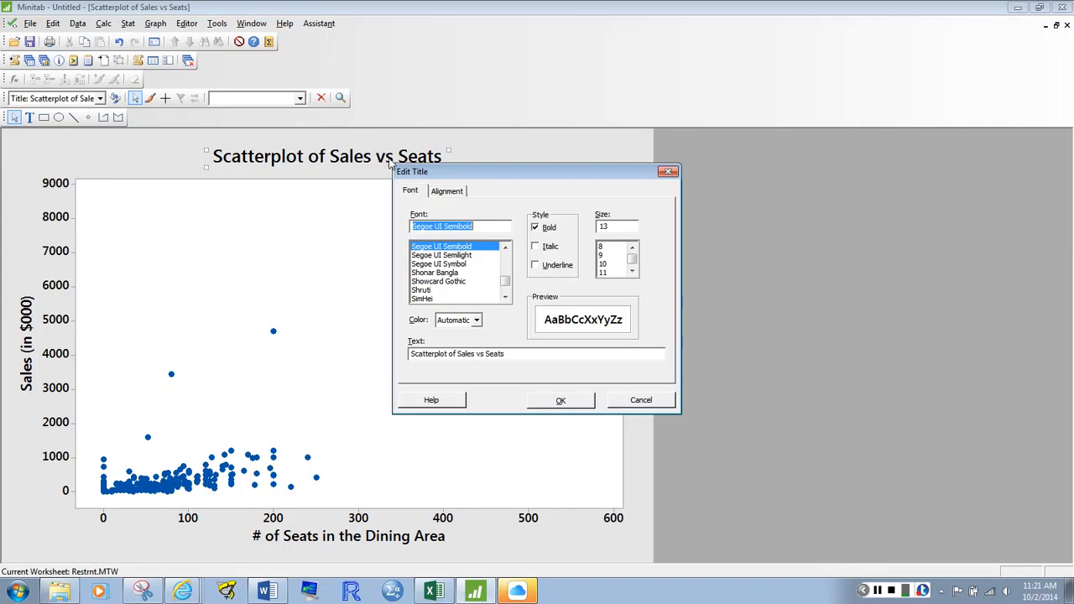
pyautogui.moveTo(520, 353); pyautogui.dragTo(350, 378)
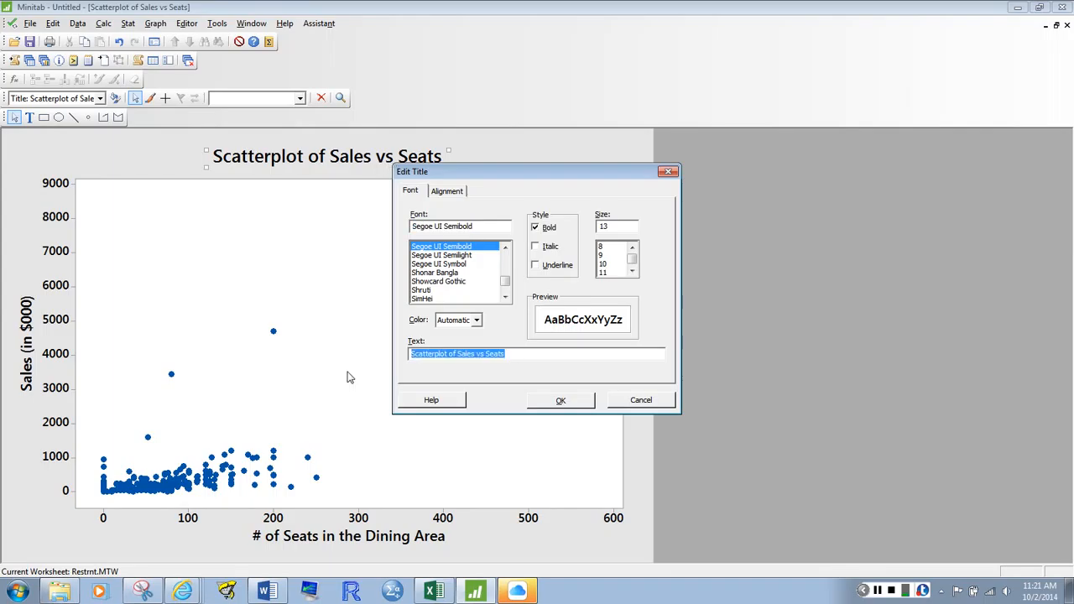
pyautogui.write('Restr')
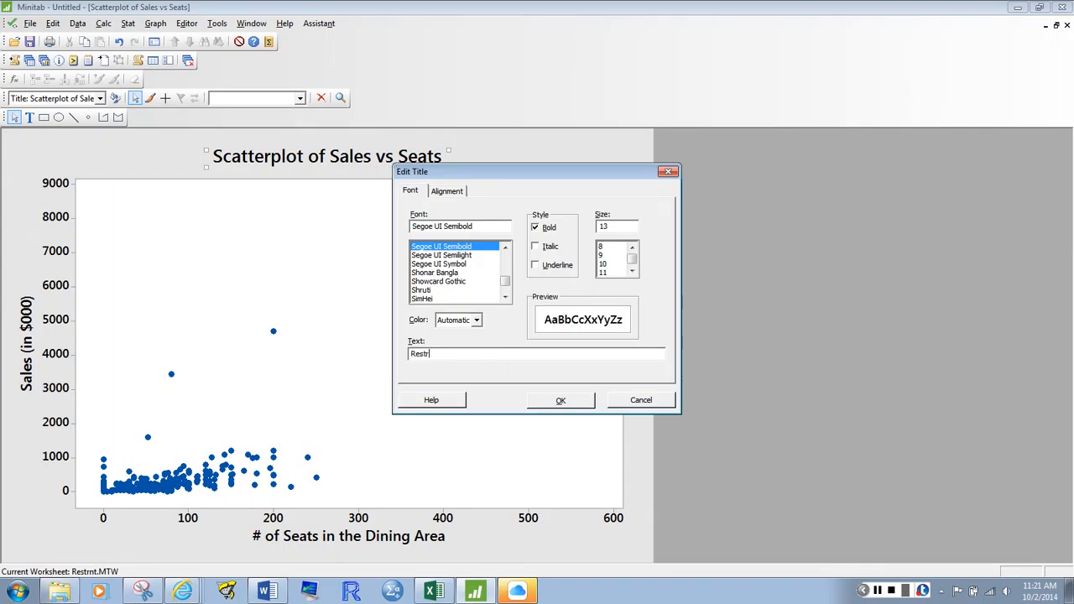
pyautogui.write('urants in Wisconsin in 1979 (n=279')
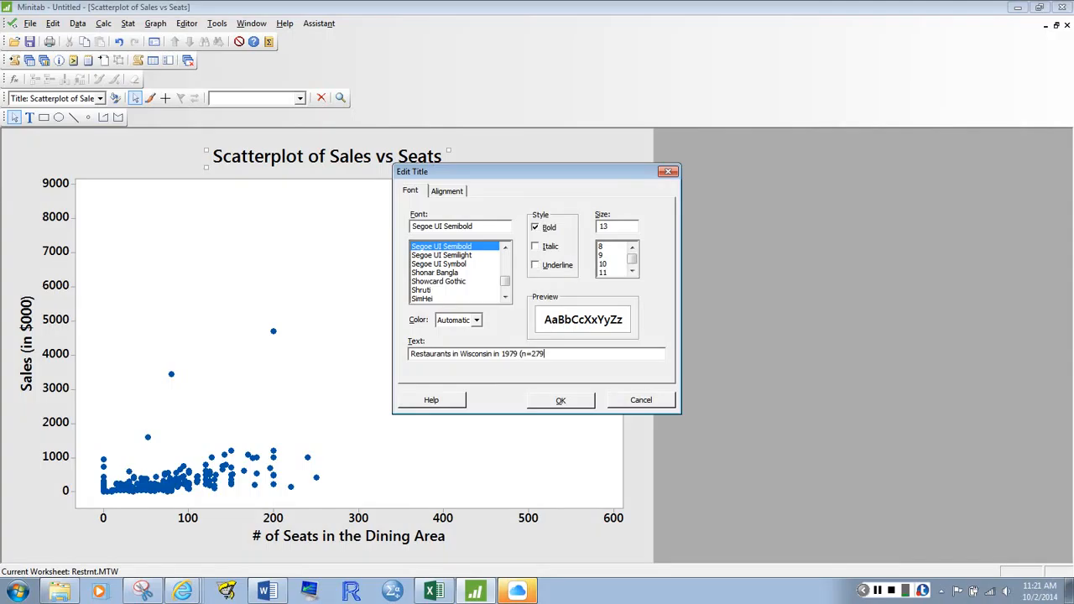
pyautogui.click(560, 402)
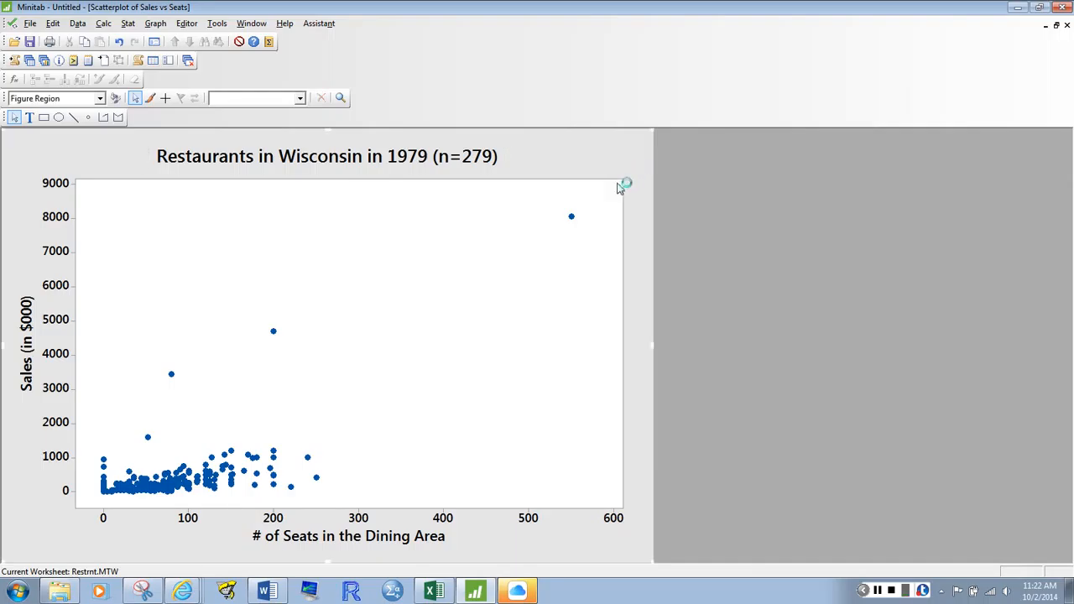
# Copy the graph into the Word document "Creating a Scatterplot", below the GRAPH / SCATTERPLOT dialog images, and select the pasted picture
pyautogui.click(428, 278)
pyautogui.rightClick(428, 279)
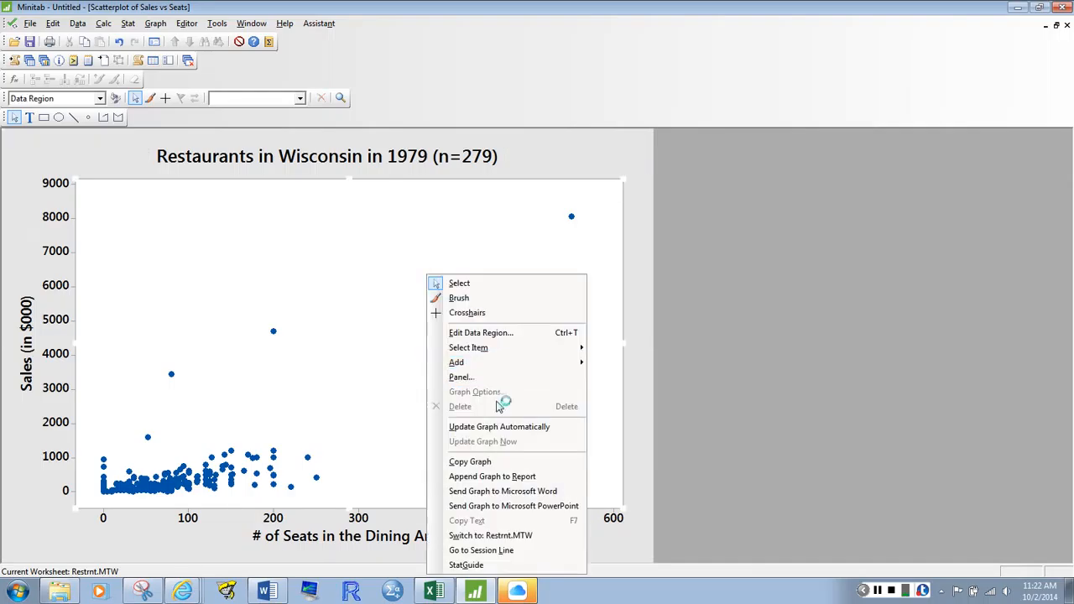
pyautogui.click(498, 462)
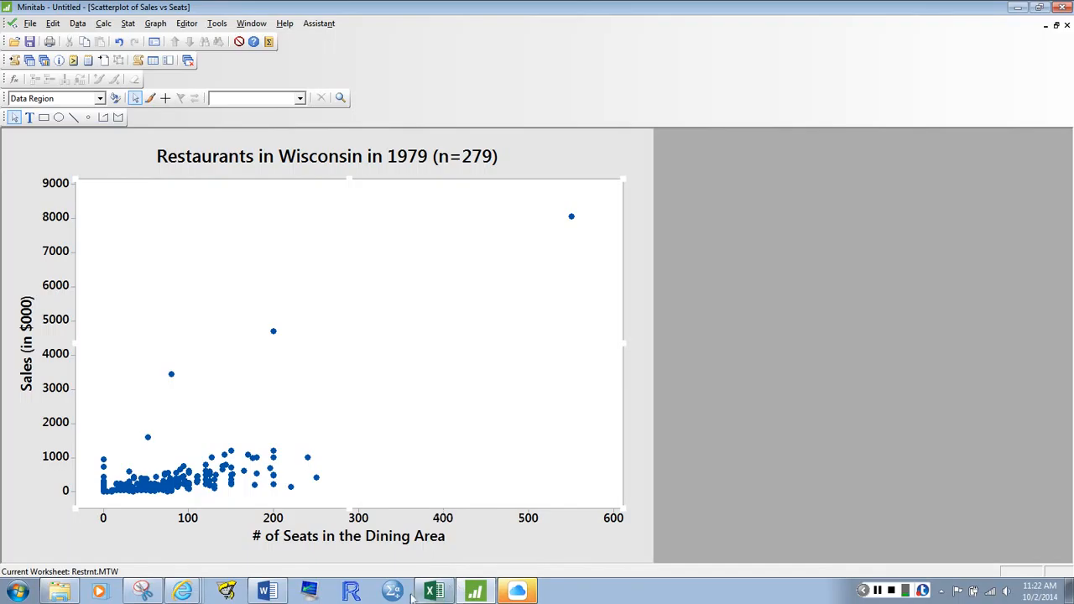
pyautogui.click(266, 591)
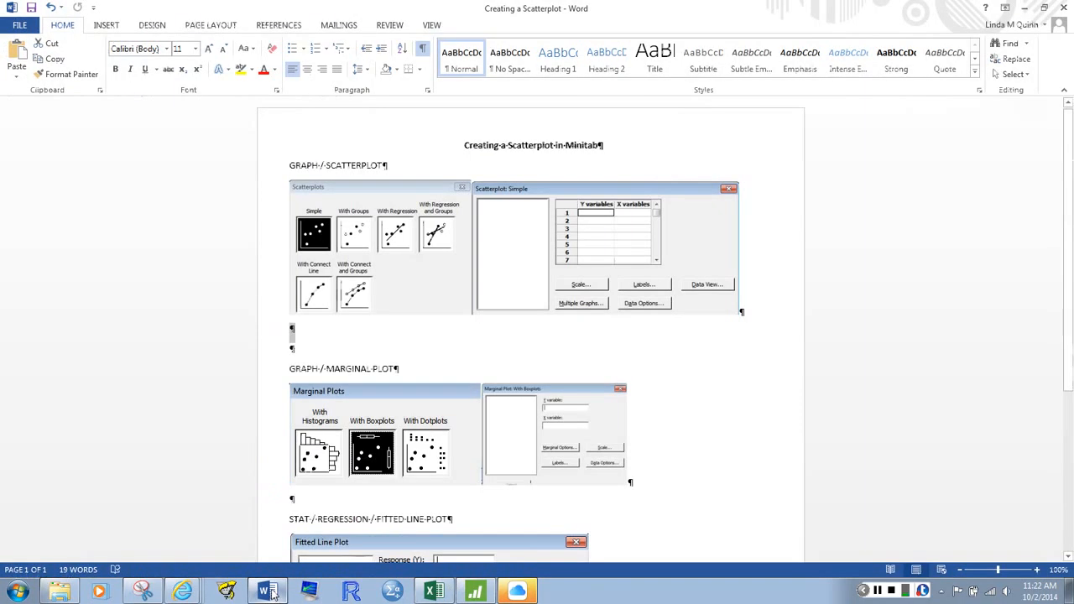
pyautogui.click(303, 333)
pyautogui.hotkey('ctrl', 'v')
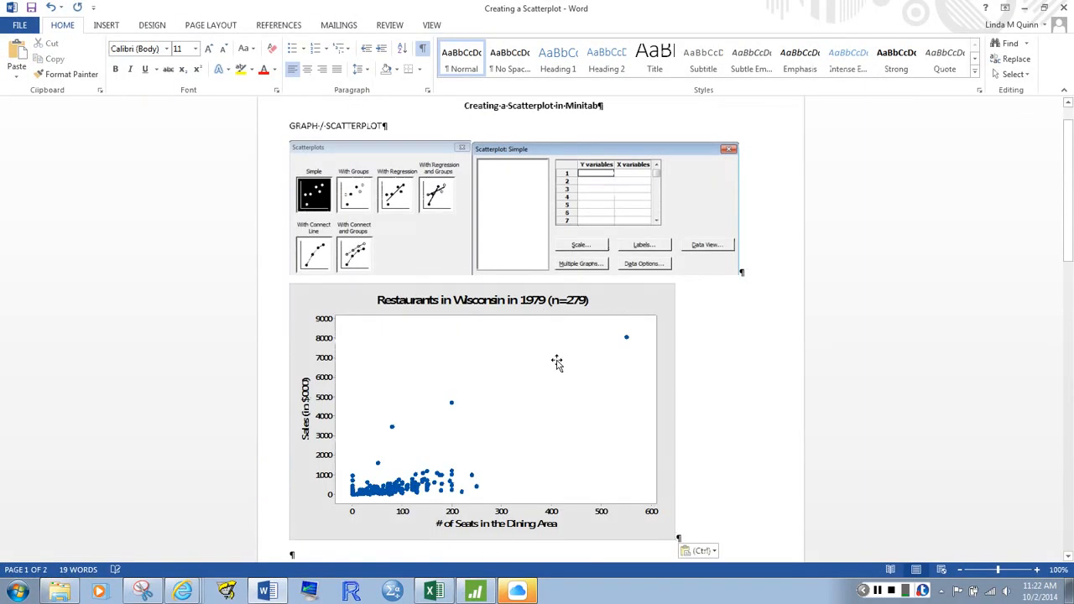
pyautogui.click(556, 362)
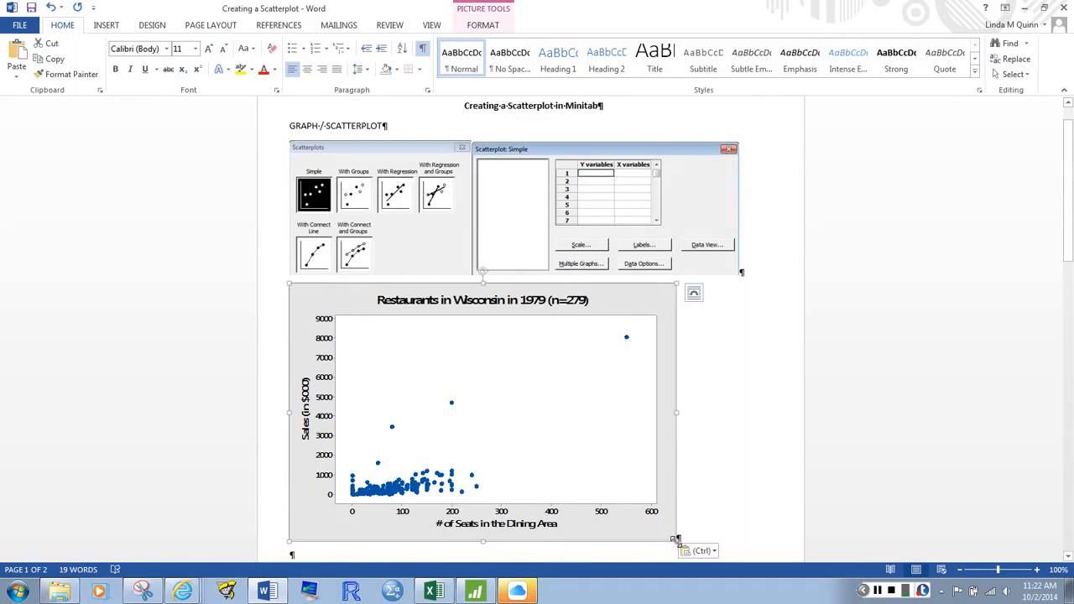
# Shrink the pasted scatterplot picture and insert a text box in the empty space beside it
pyautogui.moveTo(677, 538); pyautogui.dragTo(491, 439)
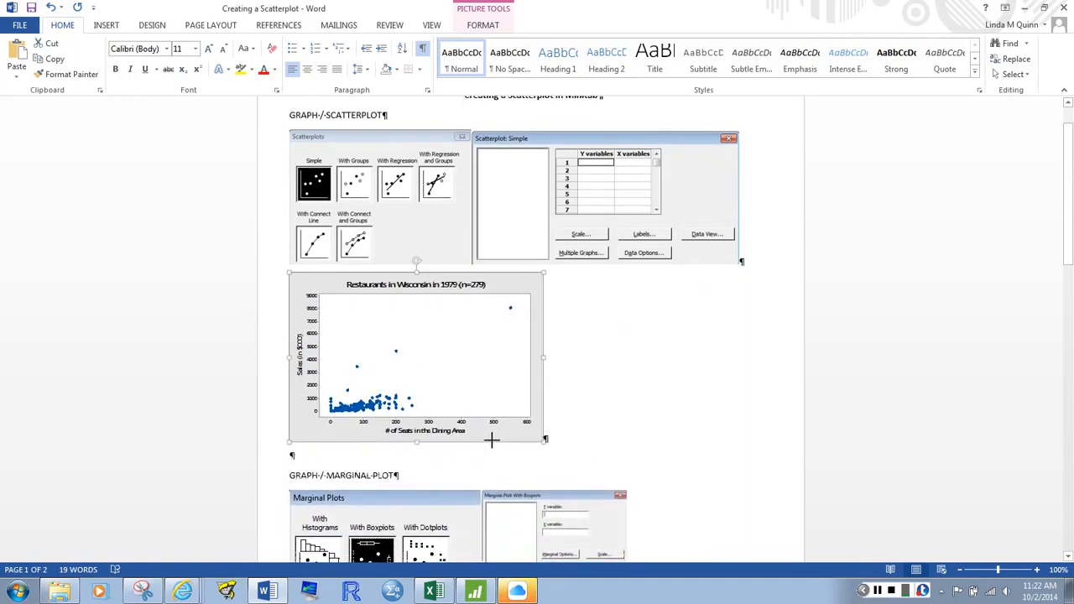
pyautogui.click(625, 374)
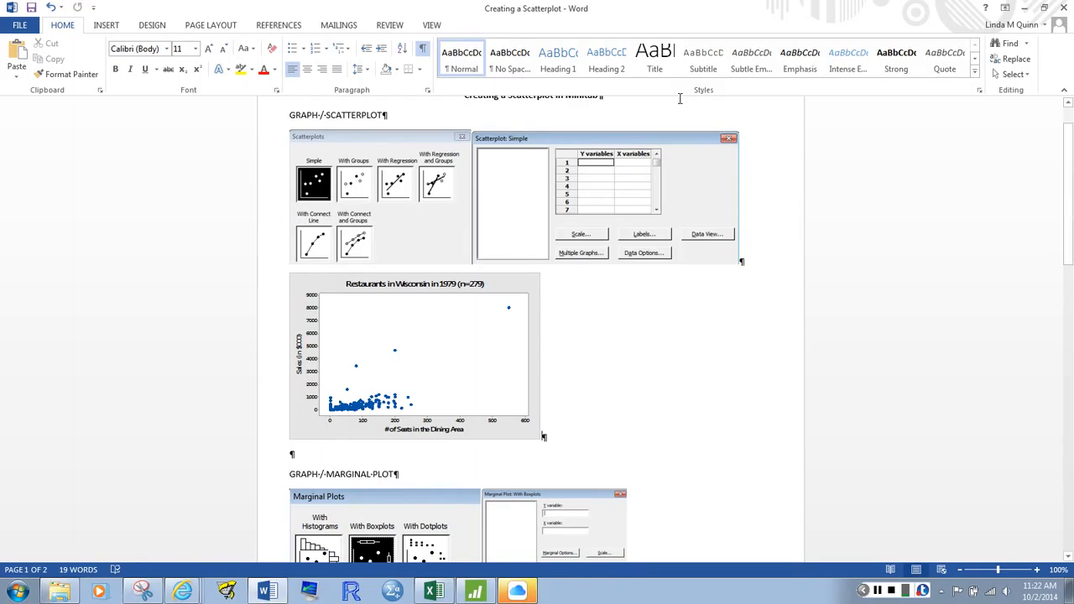
pyautogui.click(105, 26)
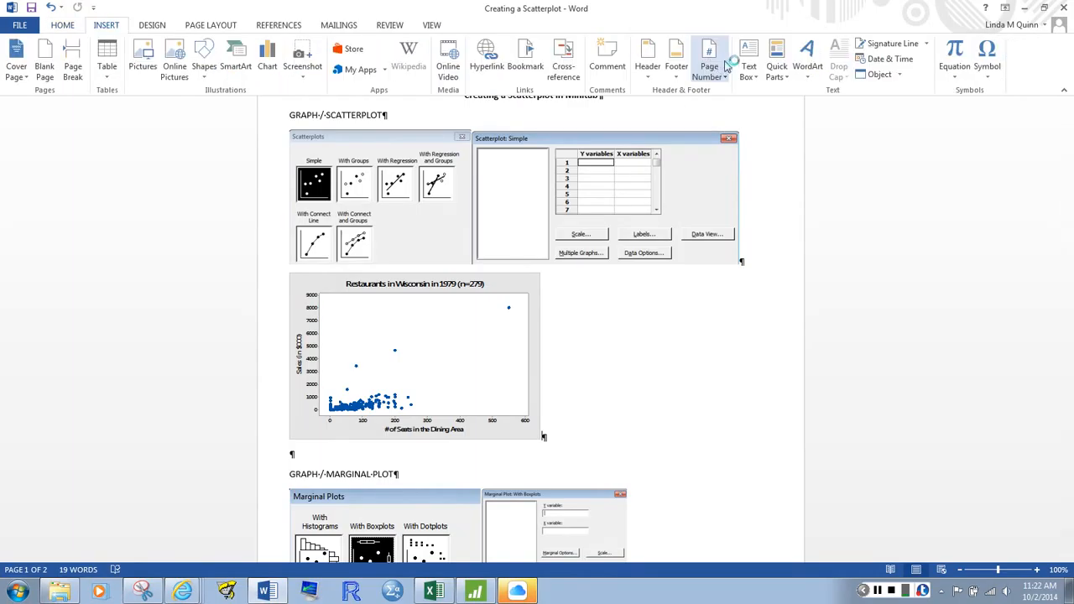
pyautogui.click(748, 58)
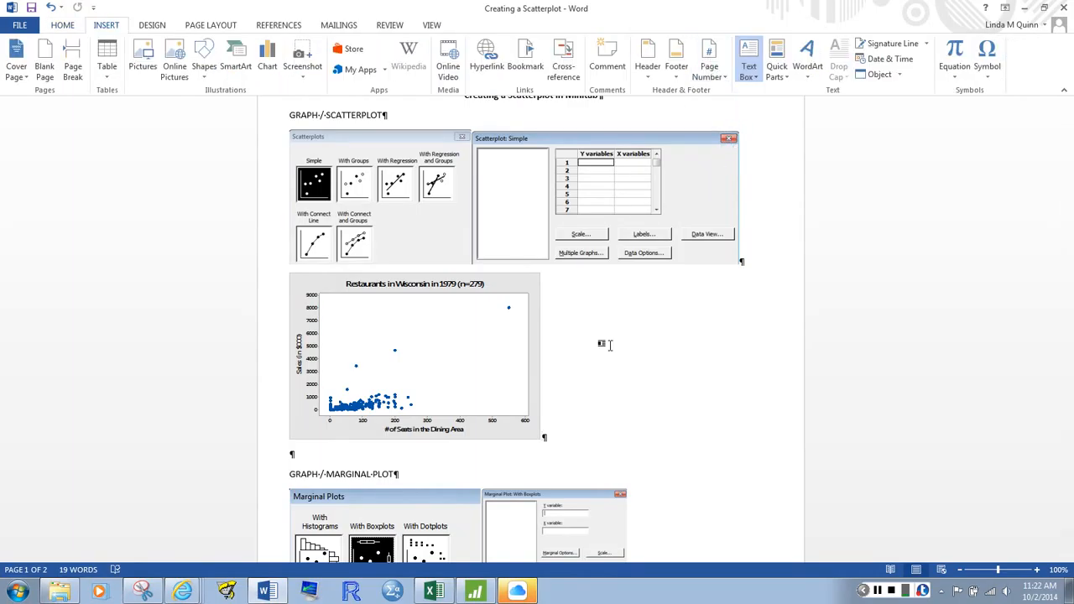
pyautogui.moveTo(553, 286); pyautogui.dragTo(685, 312)
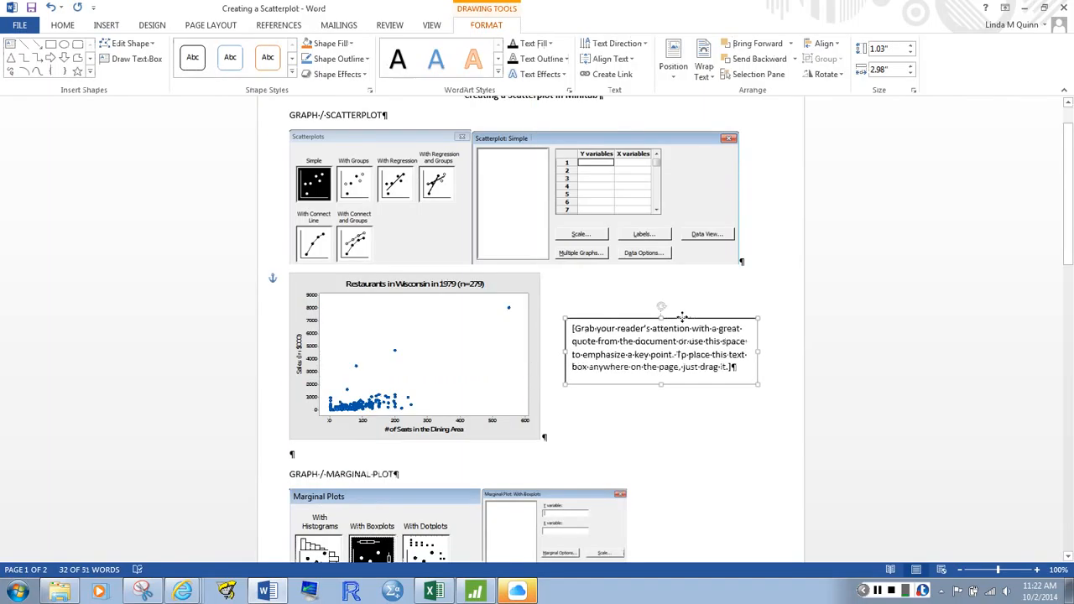
# Replace the text box's placeholder text with the heading "Edits:" and the line "Contextual Title" below it
pyautogui.click(630, 330)
pyautogui.write('Edits:')
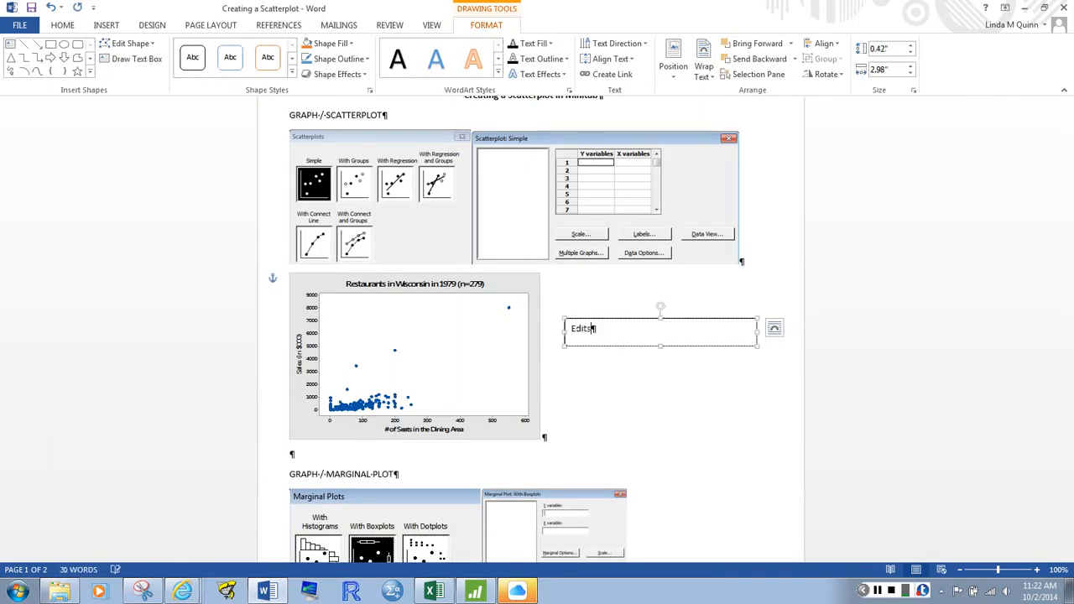
pyautogui.press('Return')
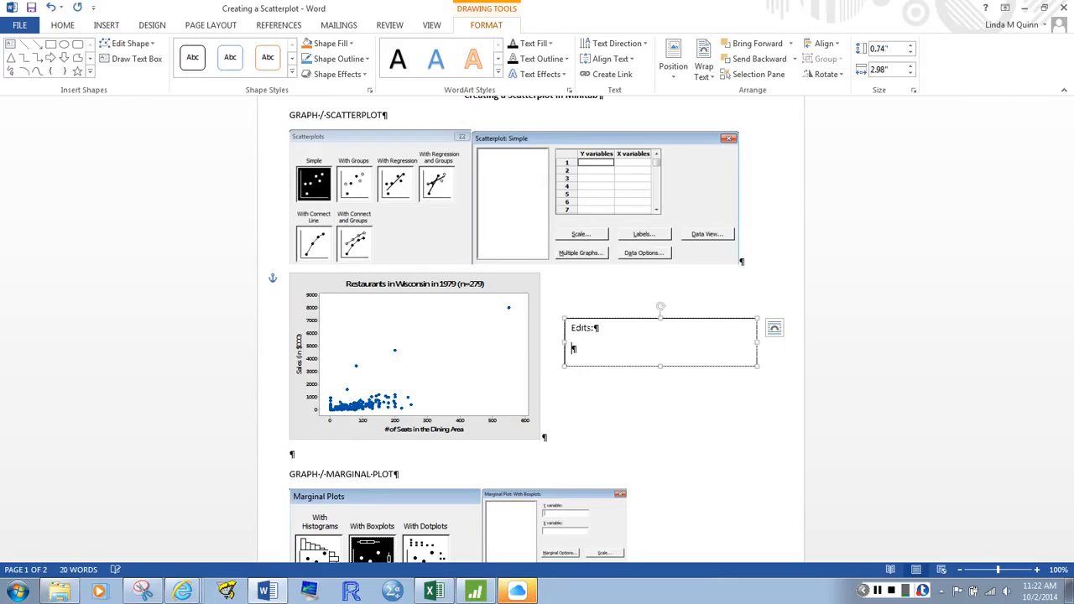
pyautogui.write('c')
pyautogui.write('ontextua')
pyautogui.write('l Title')
pyautogui.press('Return')
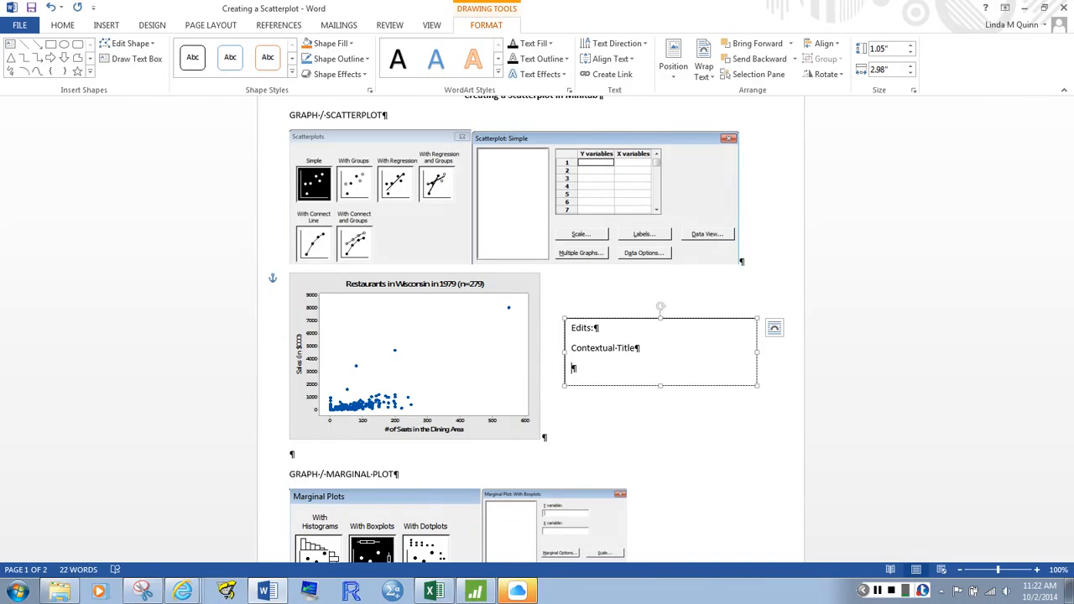
# Add the line "Horizontal axis is contextual with units" below "Contextual Title" in the text box
pyautogui.write('Horizontal axis is conte')
pyautogui.write('x')
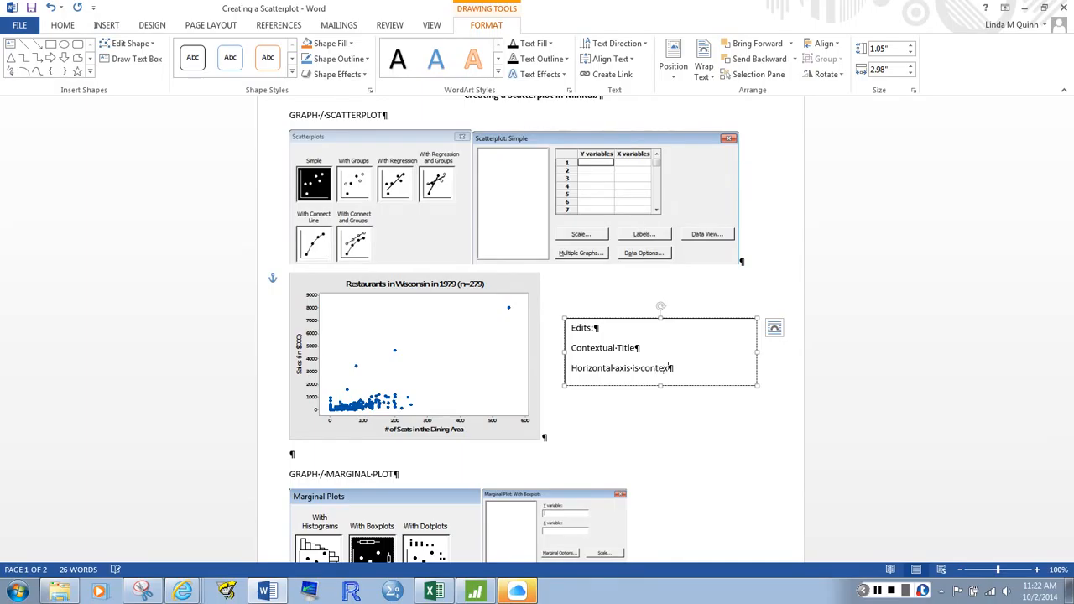
pyautogui.write('tual with units')
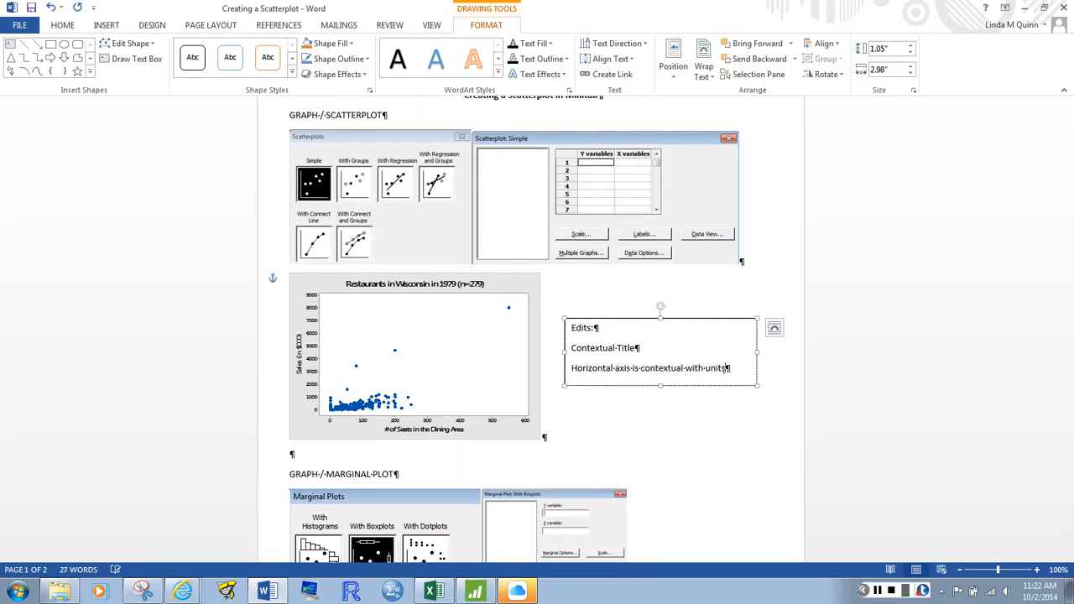
pyautogui.press('Return')
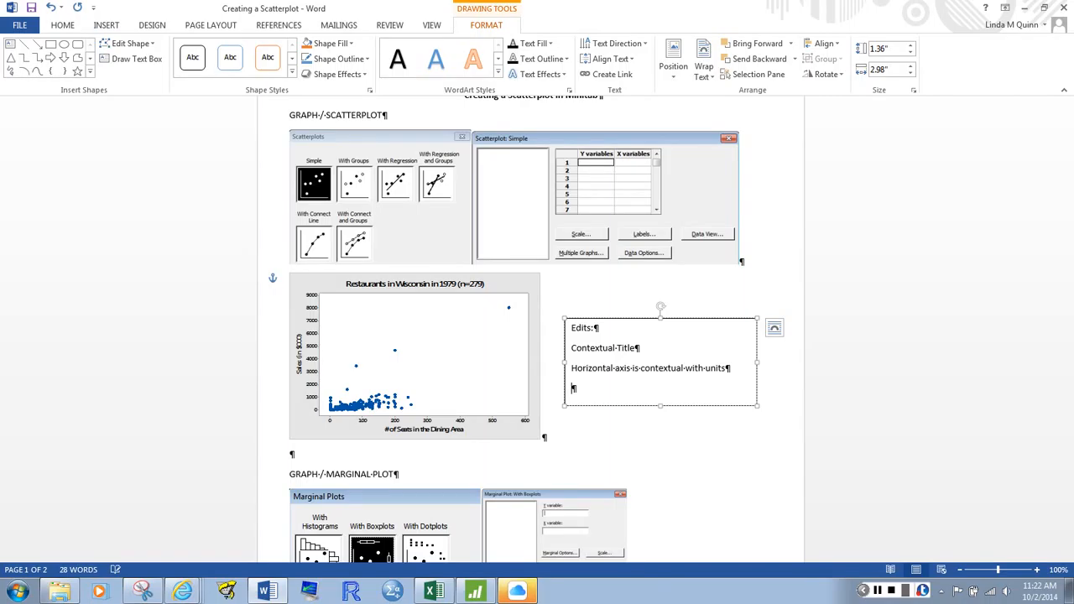
# Add "Vertical axis is contextual with units" as the last line of the text box
pyautogui.write('Vertical axis is contextual ')
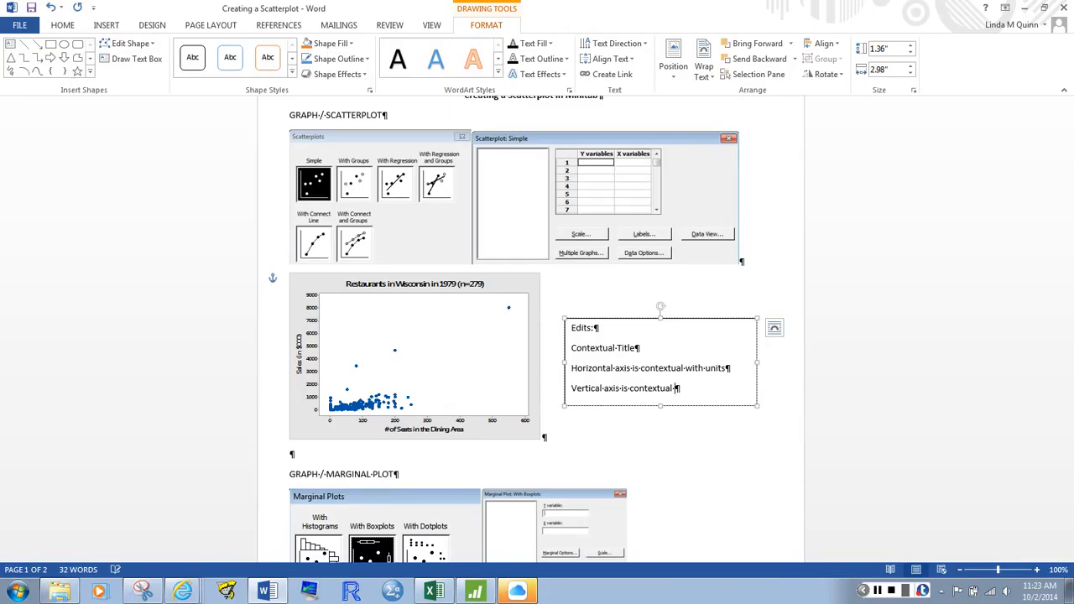
pyautogui.write('with units')
# Format the three lines under "Edits:" as a bulleted list and switch to the scatterplot in Minitab
pyautogui.moveTo(572, 344); pyautogui.dragTo(600, 386)
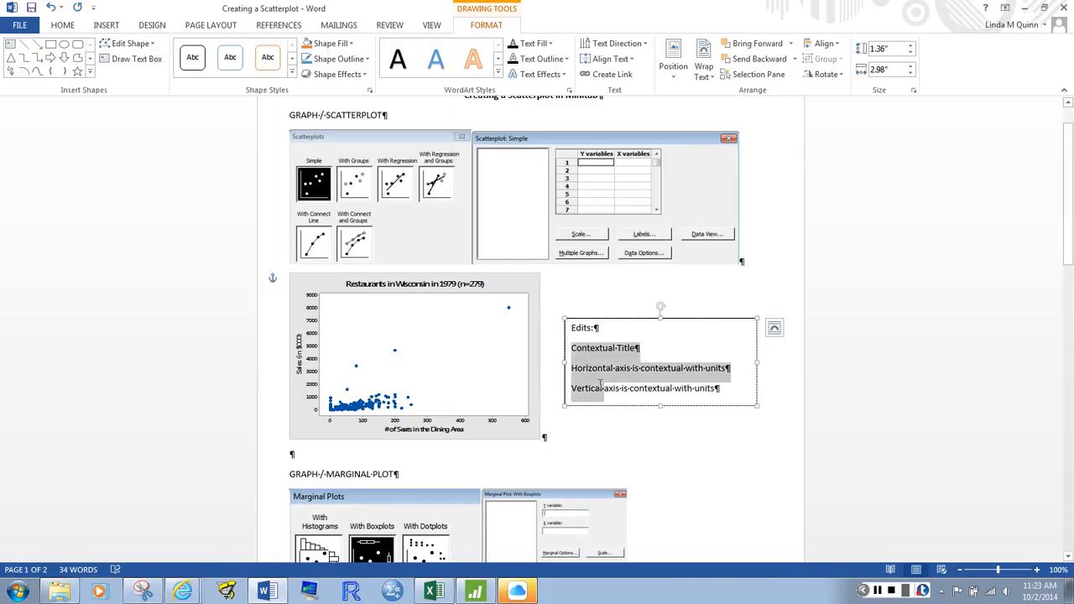
pyautogui.click(63, 26)
pyautogui.click(292, 49)
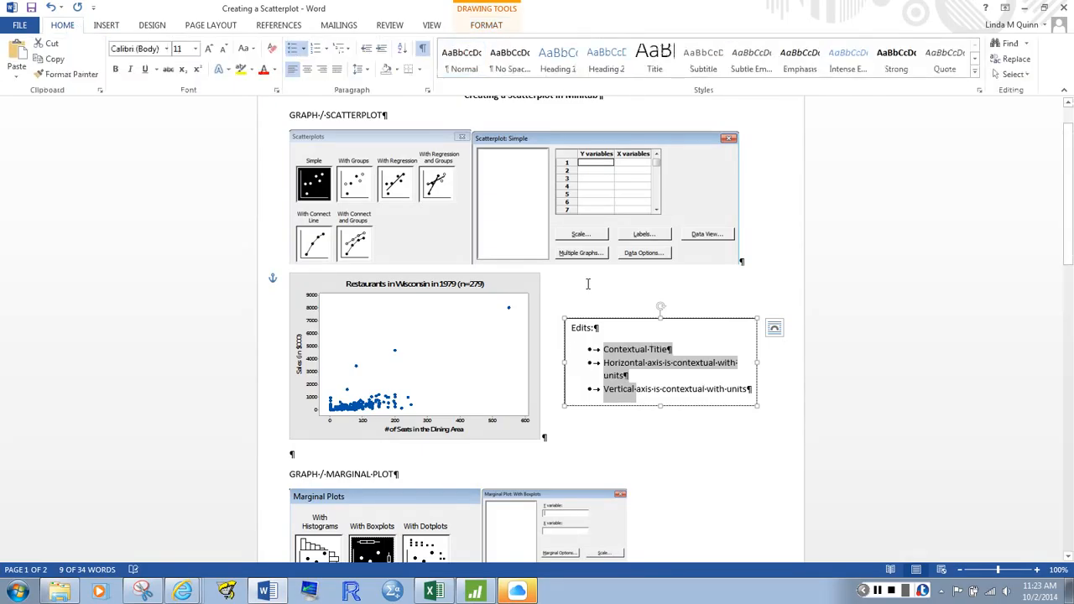
pyautogui.click(585, 283)
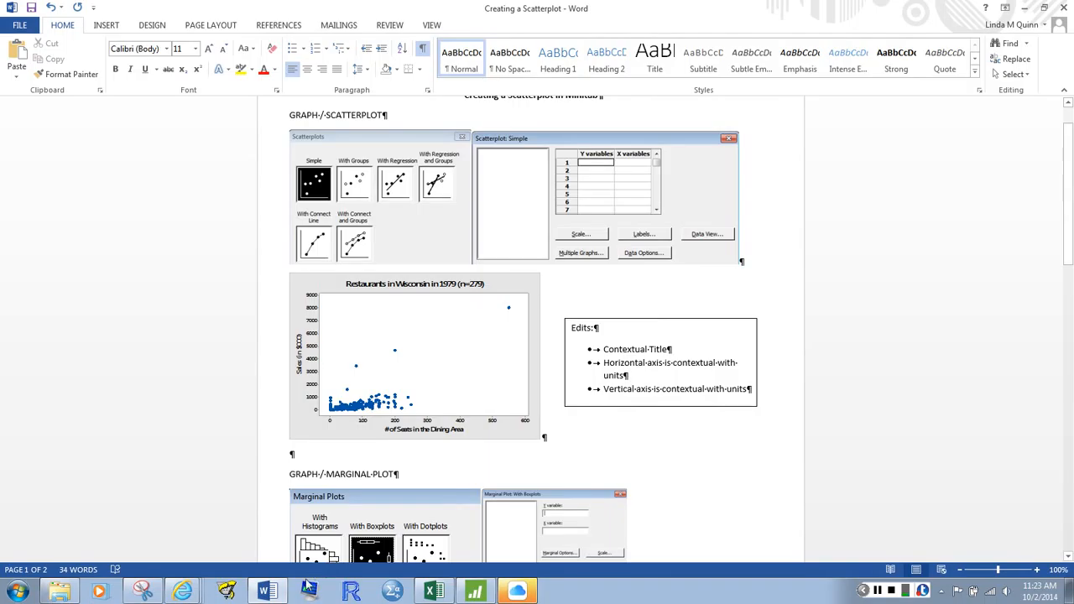
pyautogui.click(490, 592)
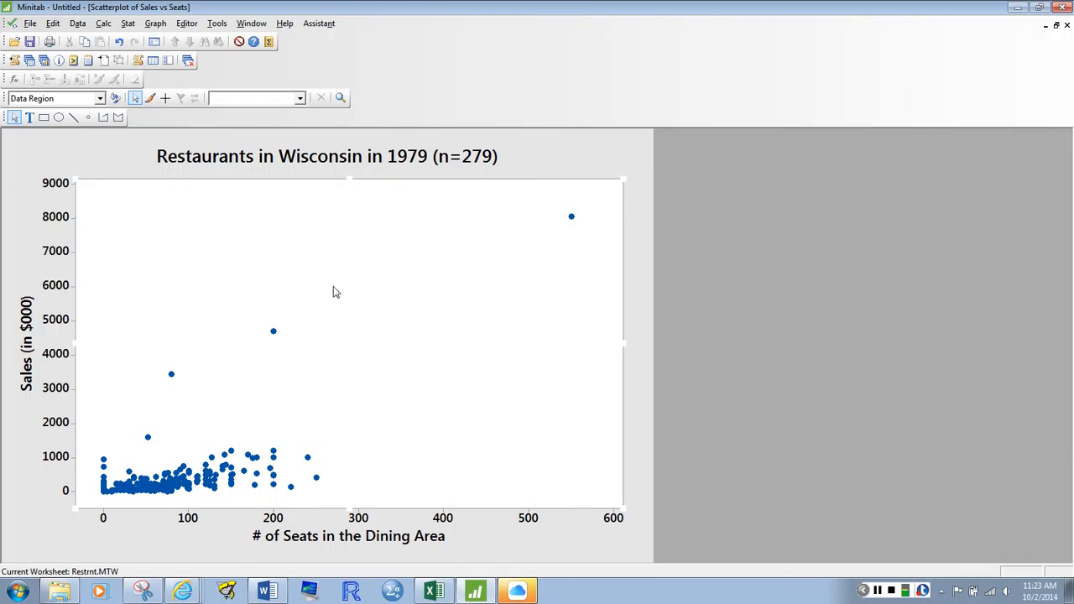
pyautogui.click(156, 24)
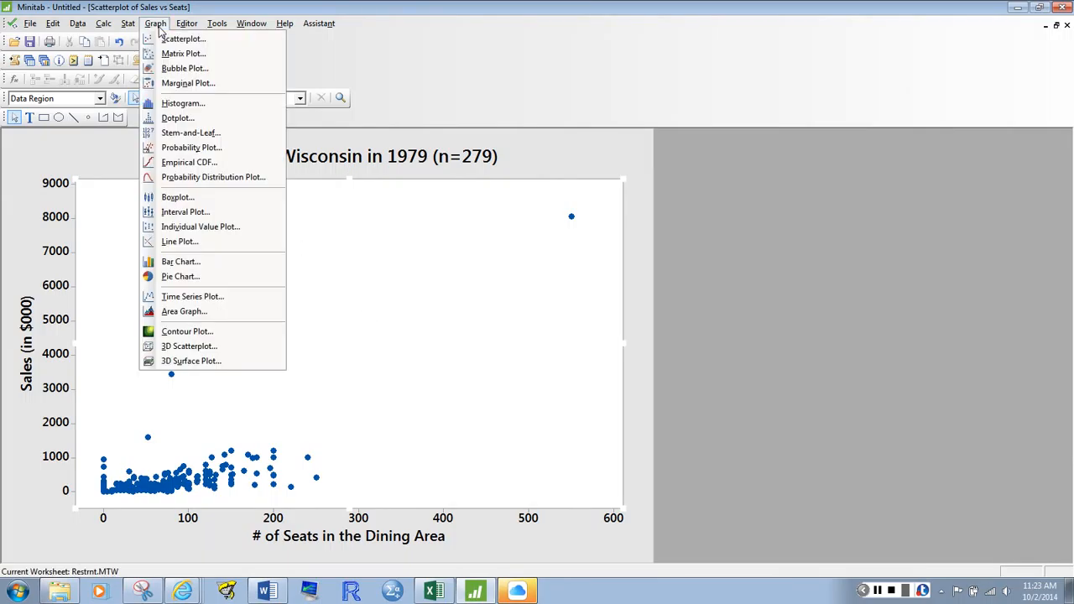
pyautogui.click(173, 42)
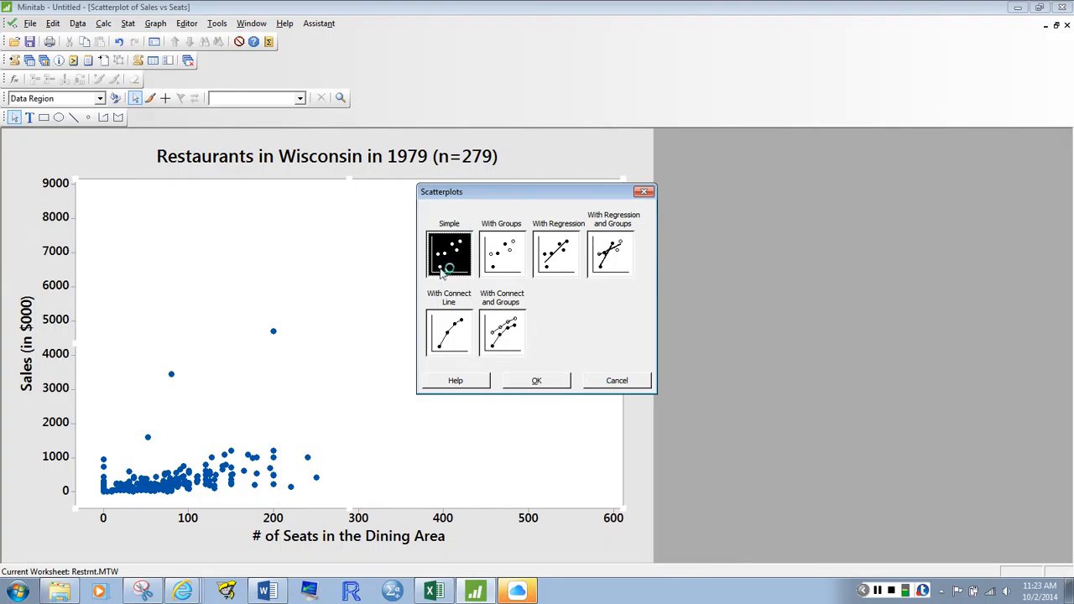
pyautogui.click(617, 381)
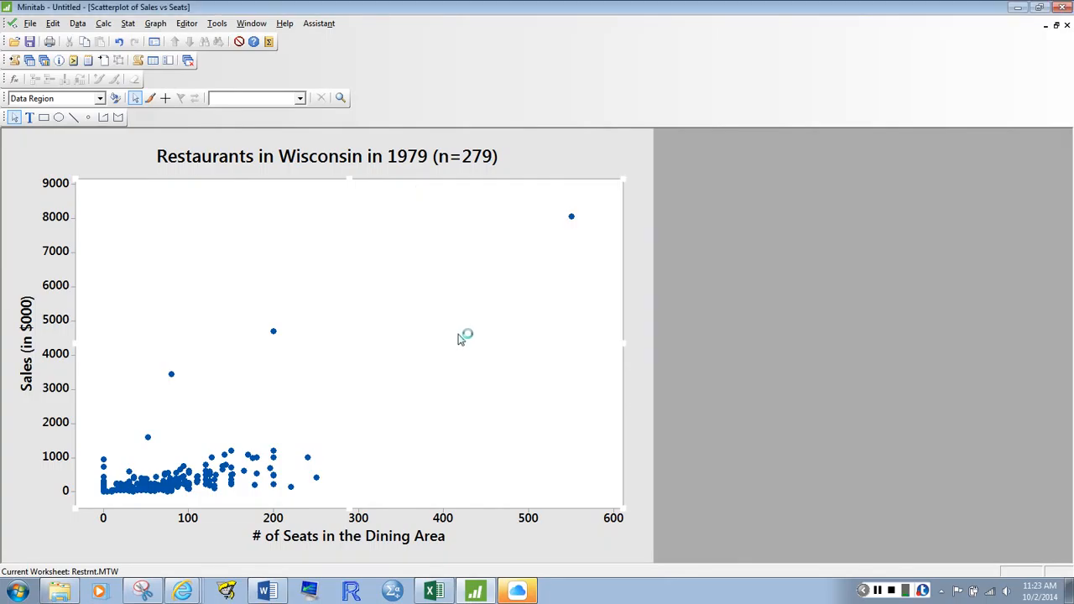
# Add a linear regression fit with a fitted intercept to the existing scatterplot
pyautogui.rightClick(417, 338)
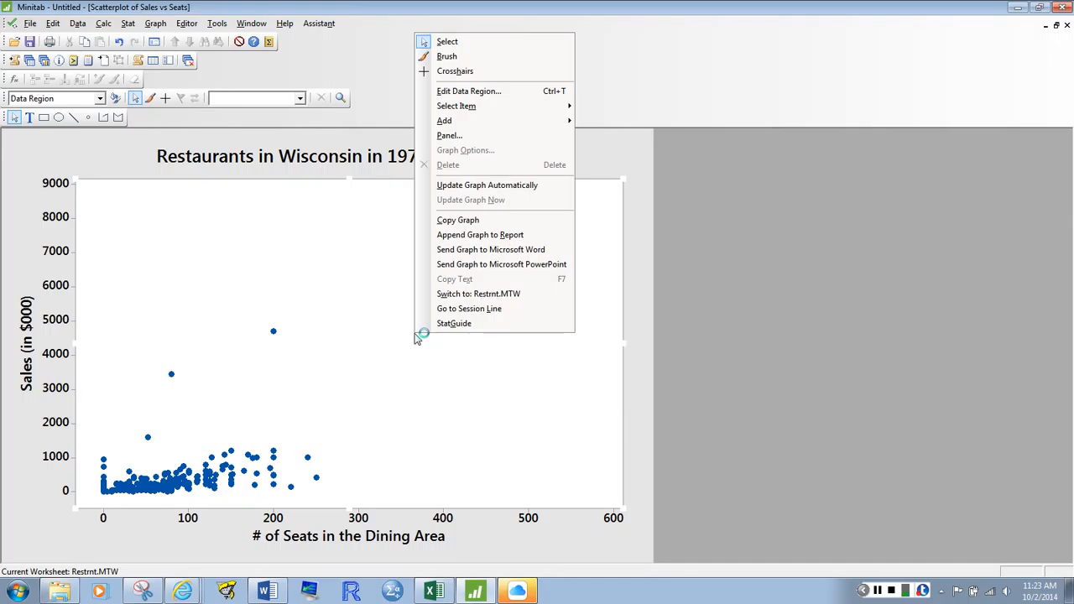
pyautogui.moveTo(485, 126)
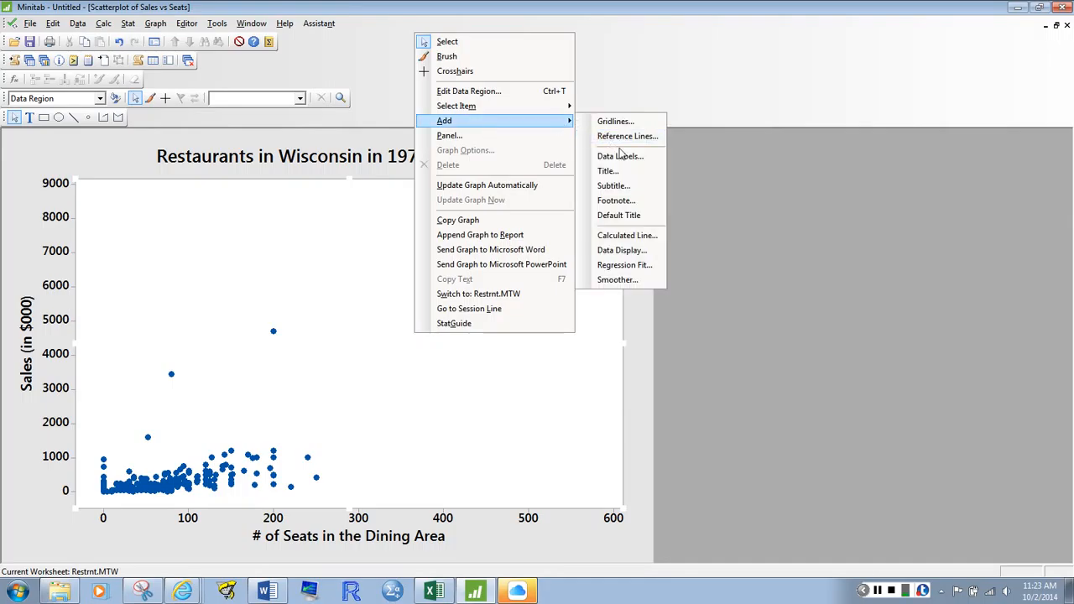
pyautogui.click(624, 265)
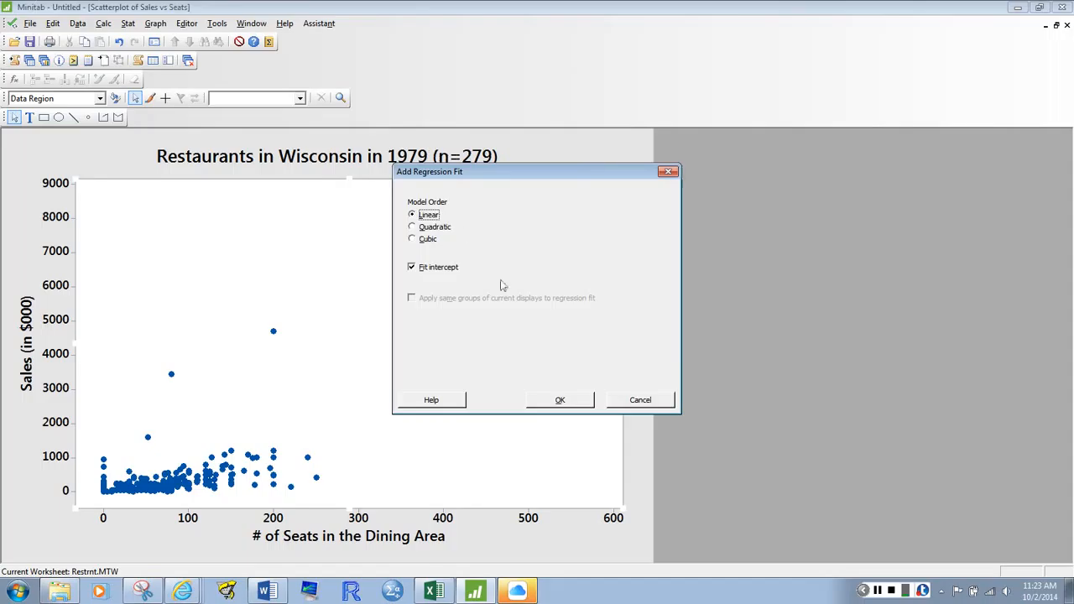
pyautogui.click(554, 399)
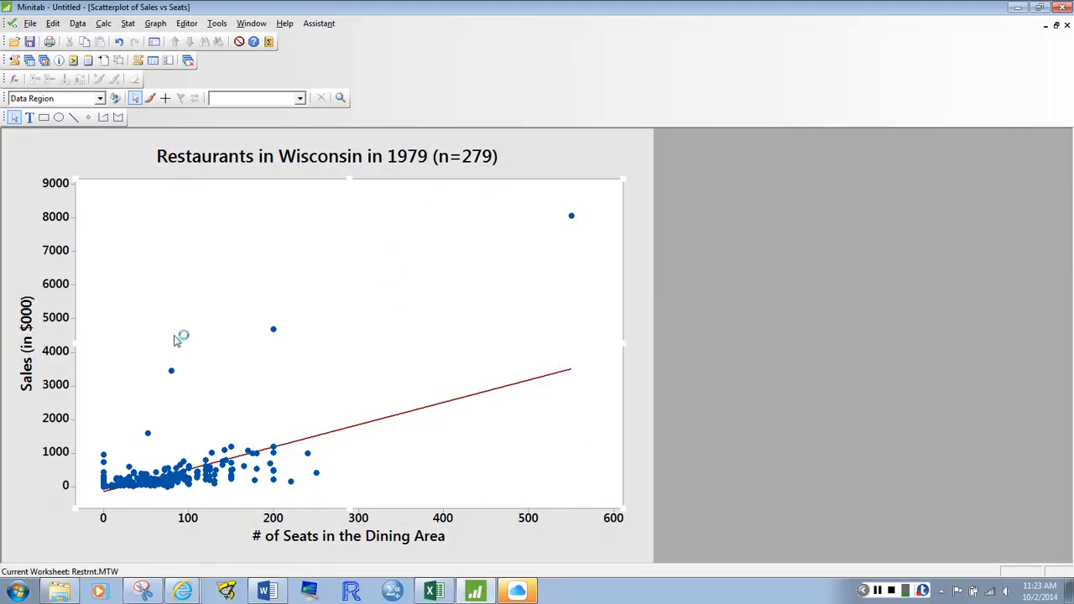
# Transfer the scatterplot with its regression line to the Word document, below the first scatterplot, and shrink the picture
pyautogui.rightClick(326, 355)
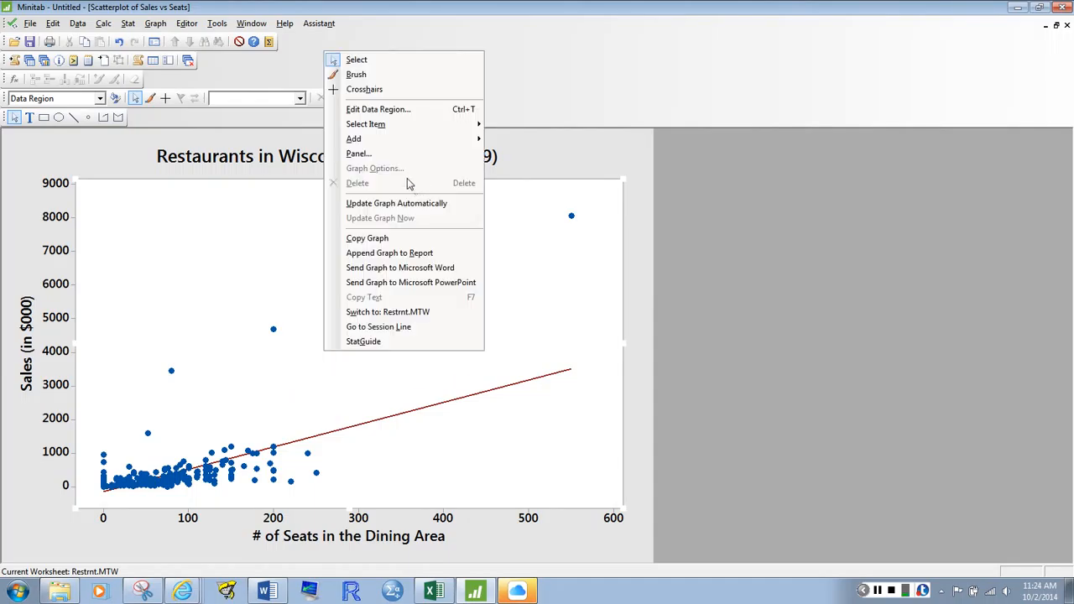
pyautogui.click(424, 267)
pyautogui.click(267, 591)
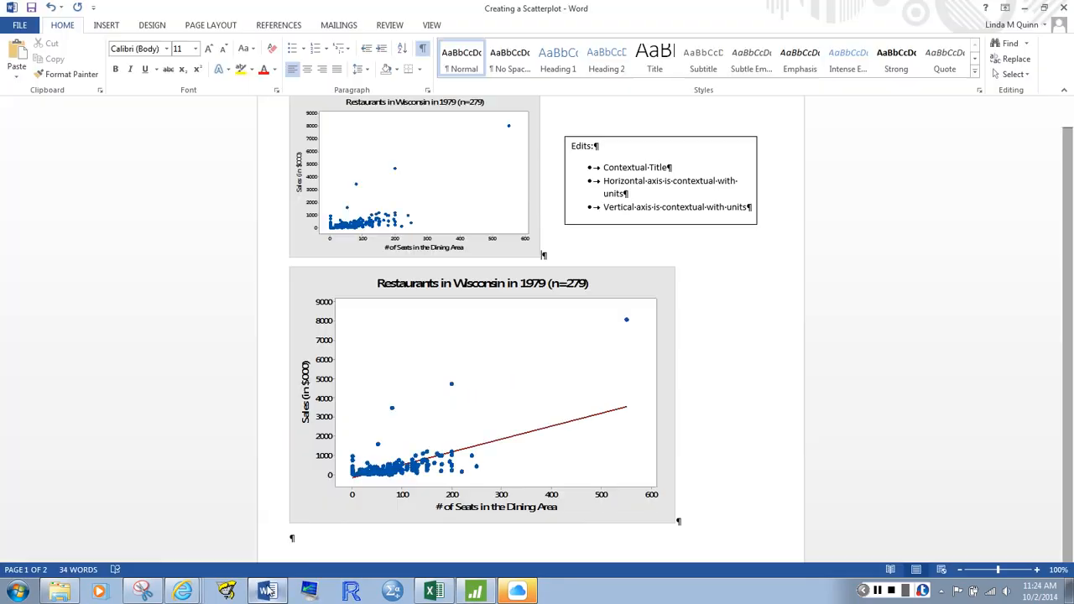
pyautogui.click(599, 419)
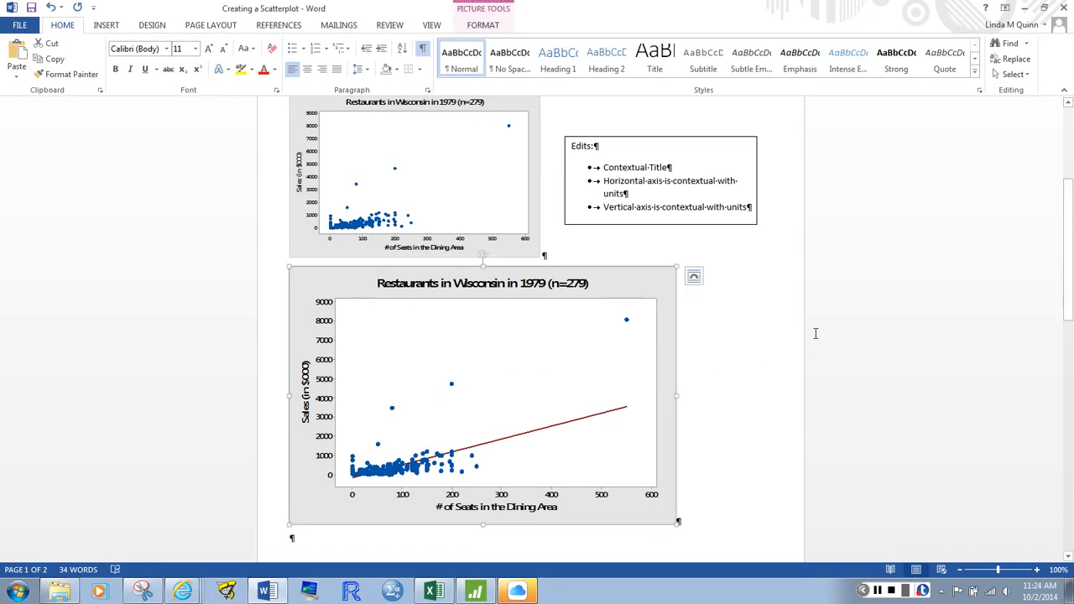
pyautogui.moveTo(677, 267); pyautogui.dragTo(465, 323)
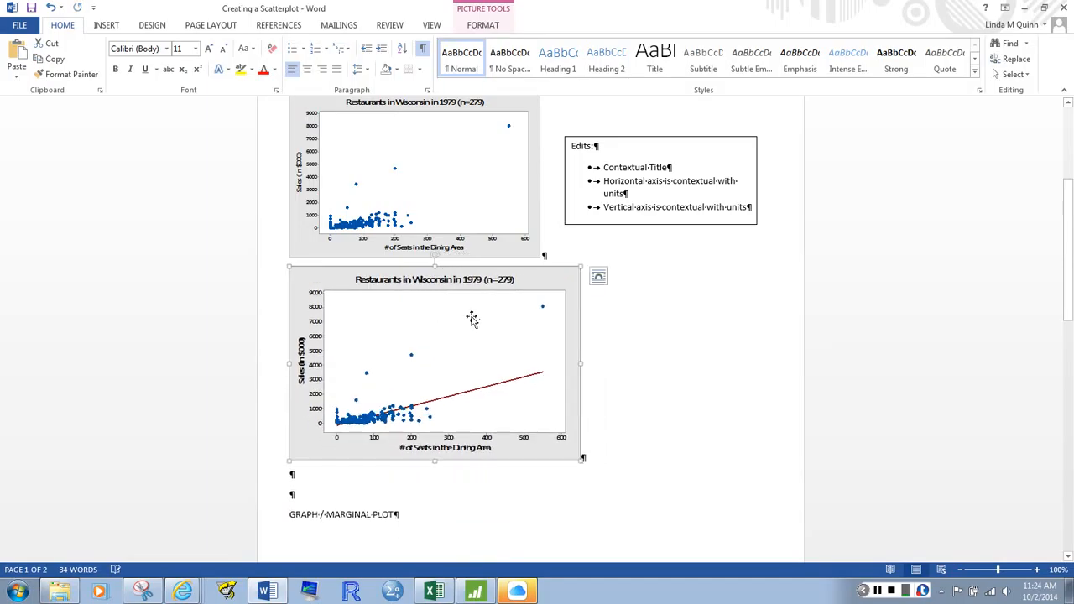
pyautogui.click(712, 225)
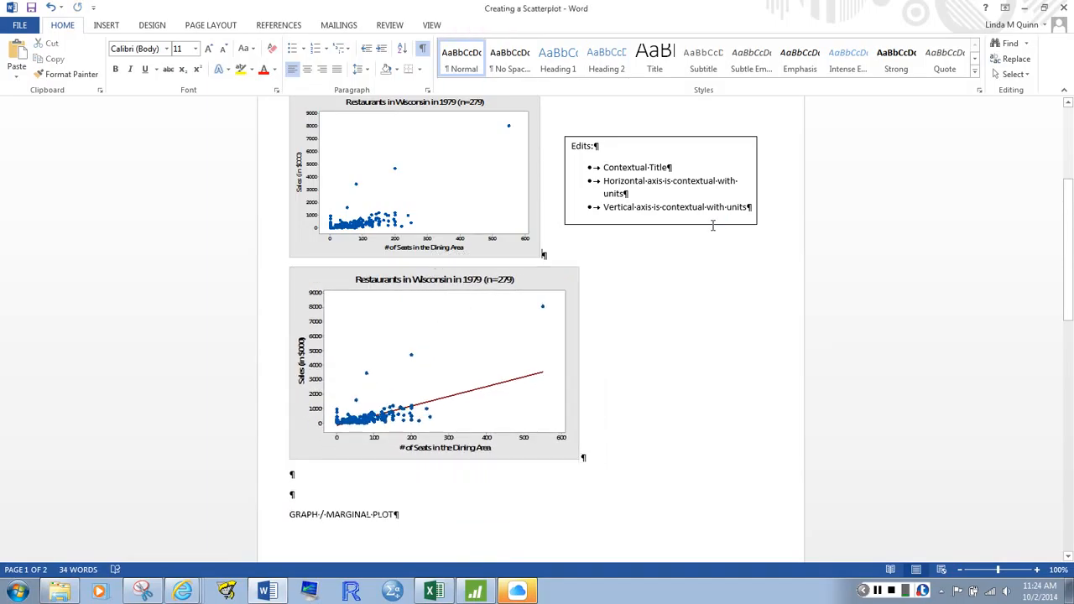
# Duplicate the "Edits:" text box with its bulleted list
pyautogui.click(713, 225)
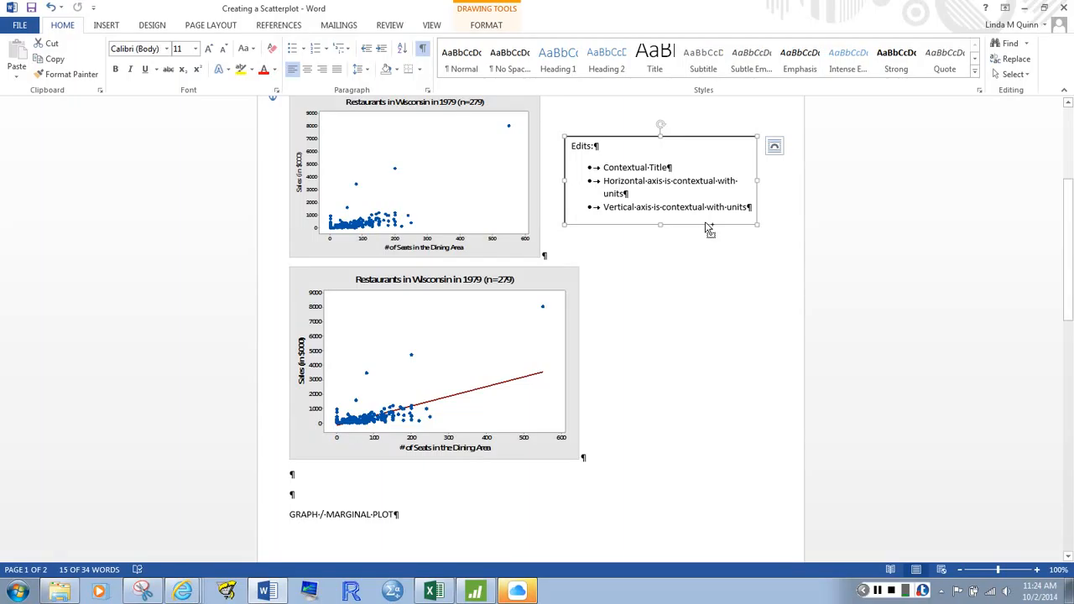
pyautogui.click(690, 283)
pyautogui.hotkey('ctrl', 'v')
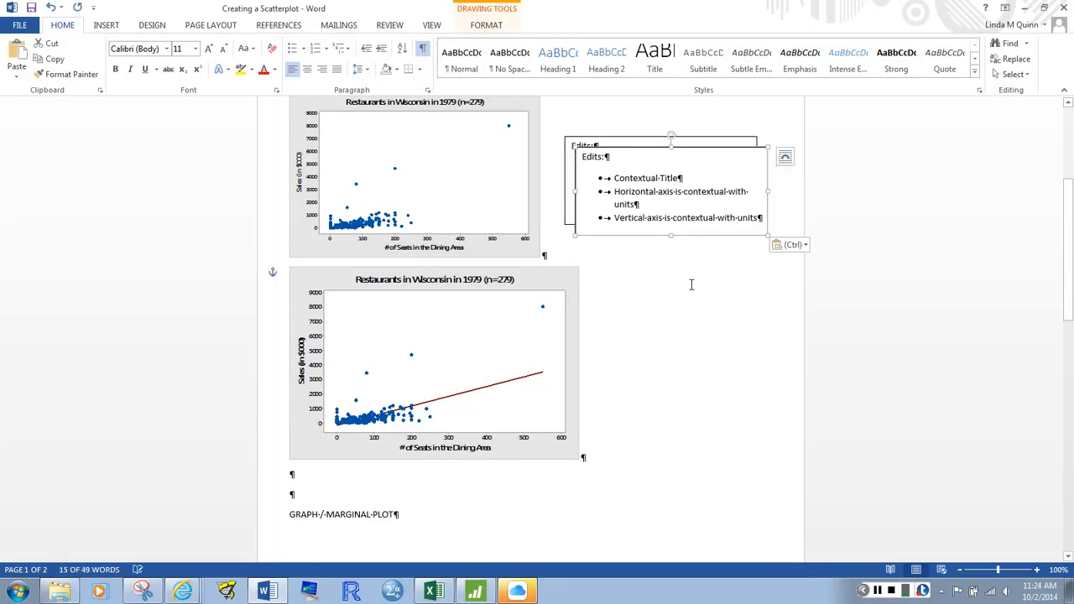
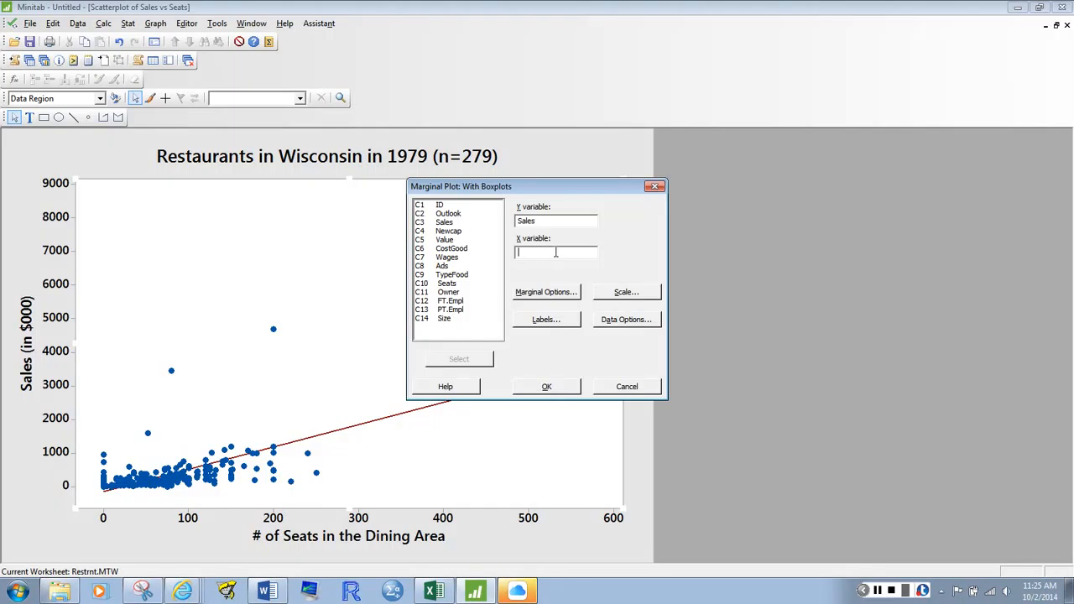
# Set Seats as the marginal plot's X variable and keep boxplots for both X and Y as the marginal plot options
pyautogui.click(447, 285)
pyautogui.doubleClick(446, 285)
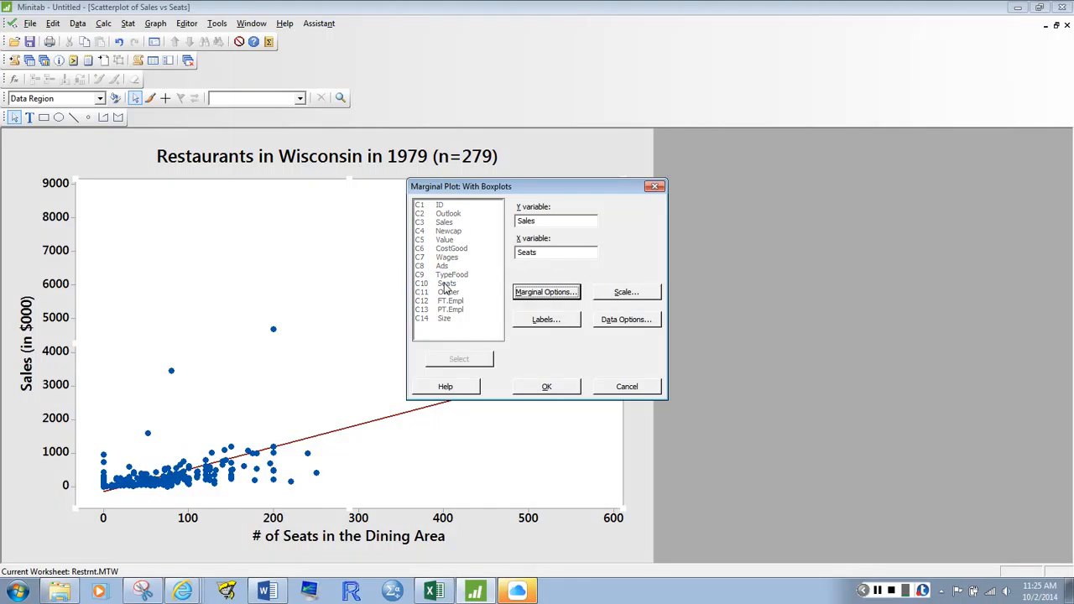
pyautogui.click(546, 292)
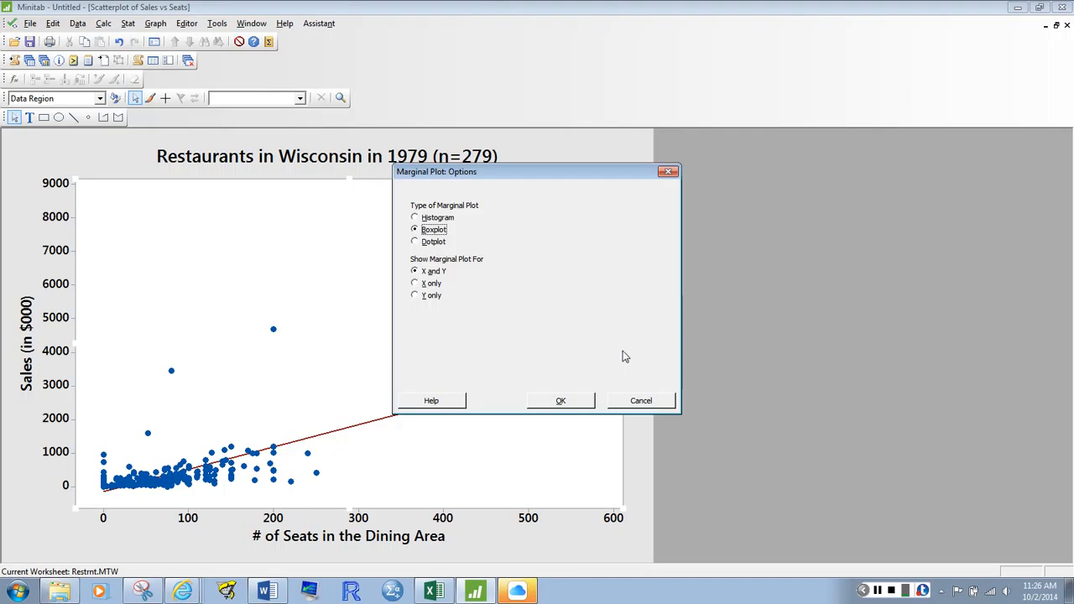
pyautogui.click(561, 400)
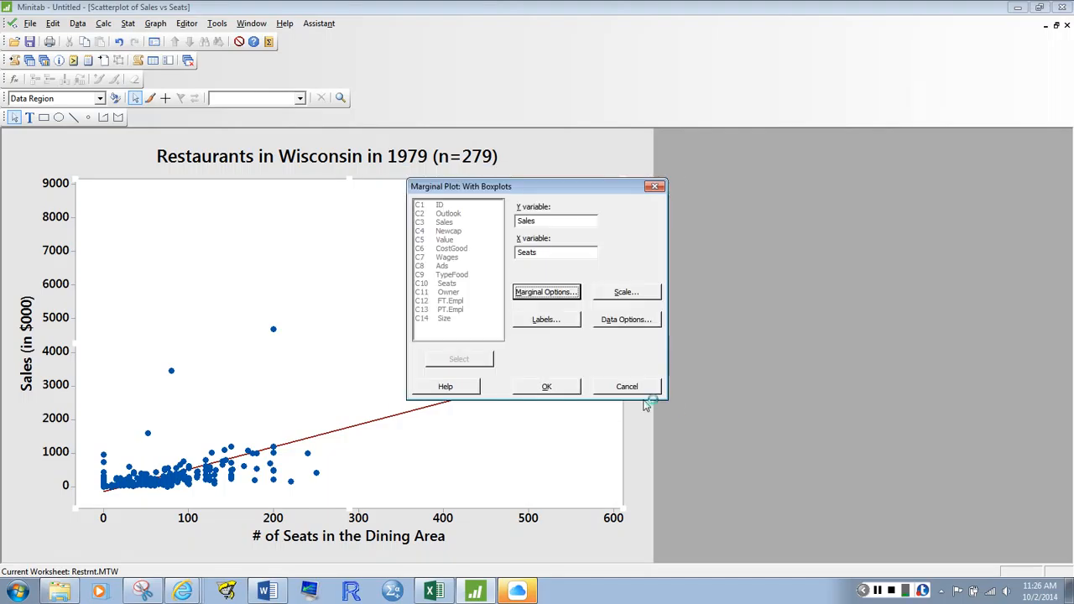
# Review the scale, label and data options without changing them, and create the marginal plot of Sales versus Seats
pyautogui.click(635, 299)
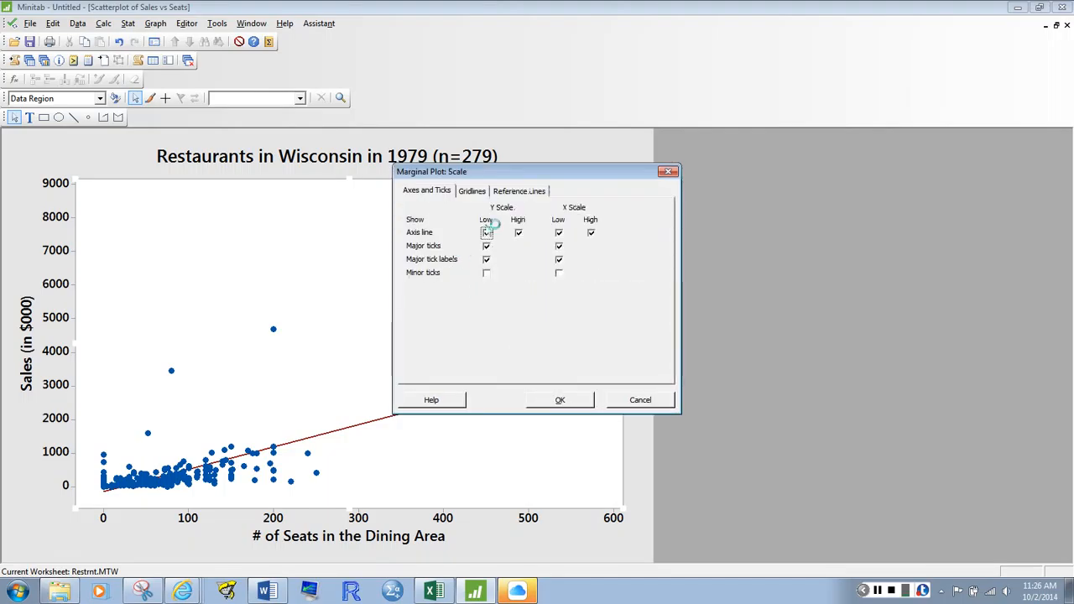
pyautogui.click(668, 171)
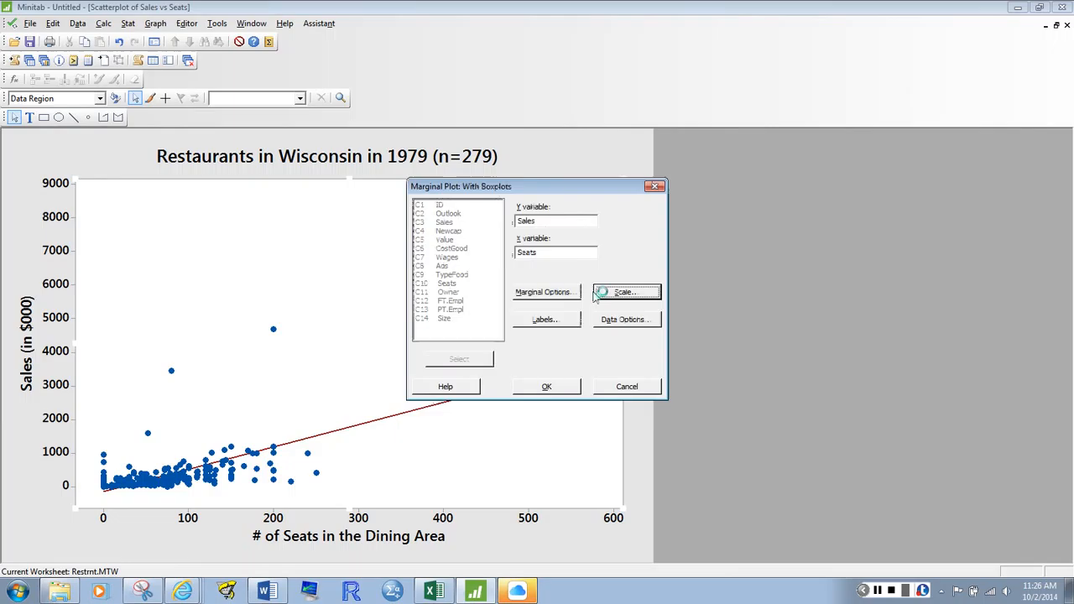
pyautogui.click(564, 325)
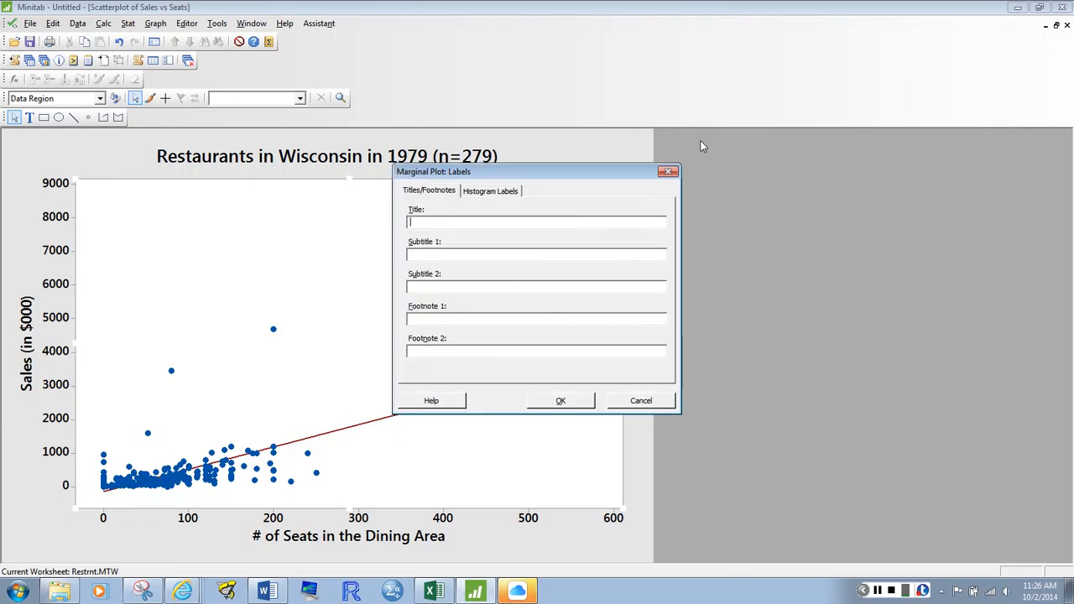
pyautogui.click(668, 171)
pyautogui.click(625, 319)
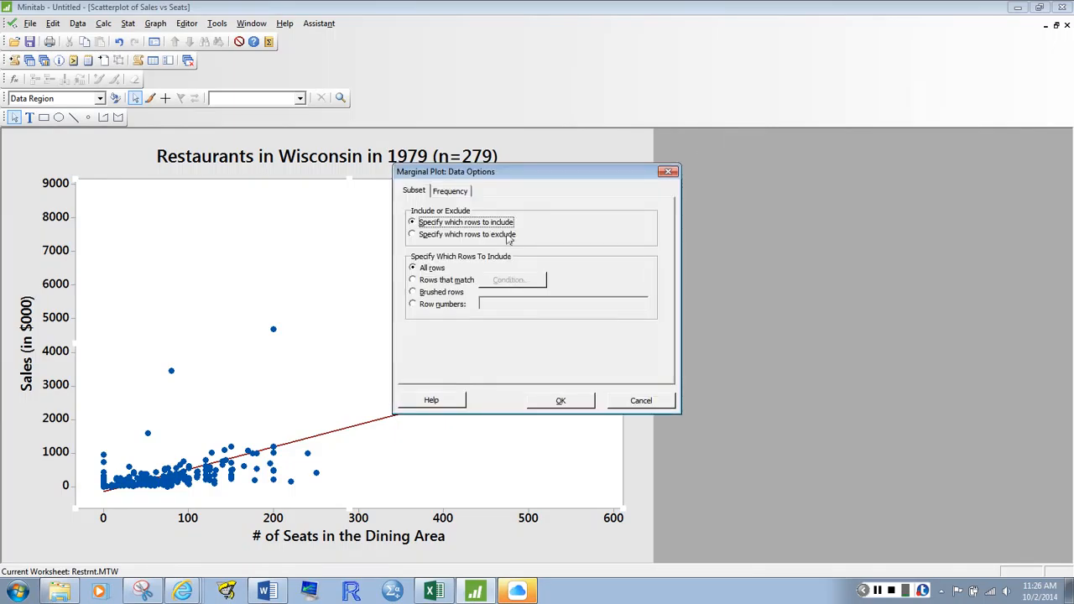
pyautogui.click(668, 171)
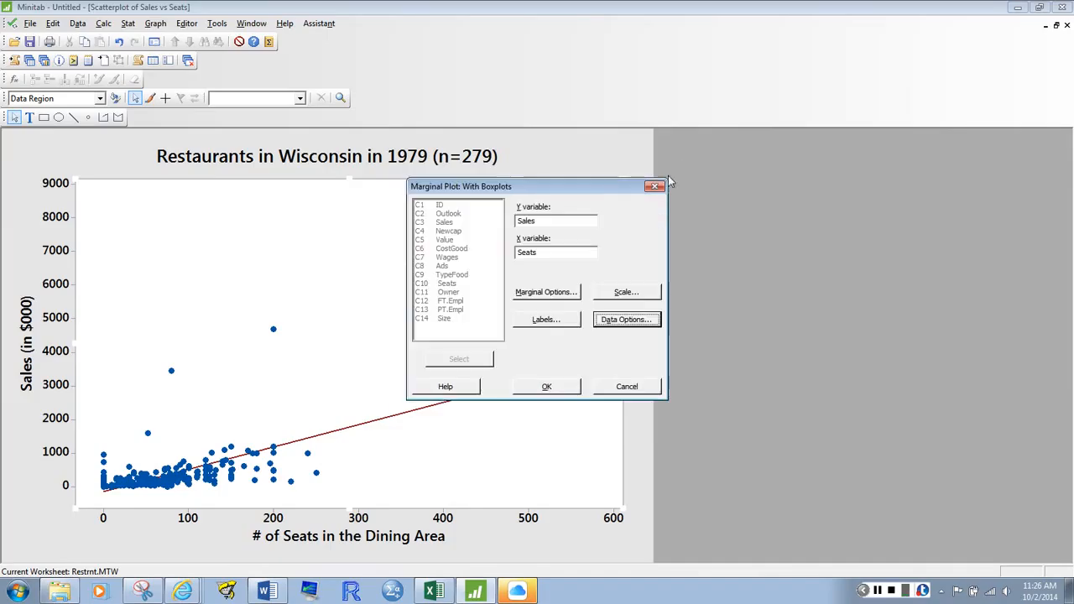
pyautogui.click(564, 389)
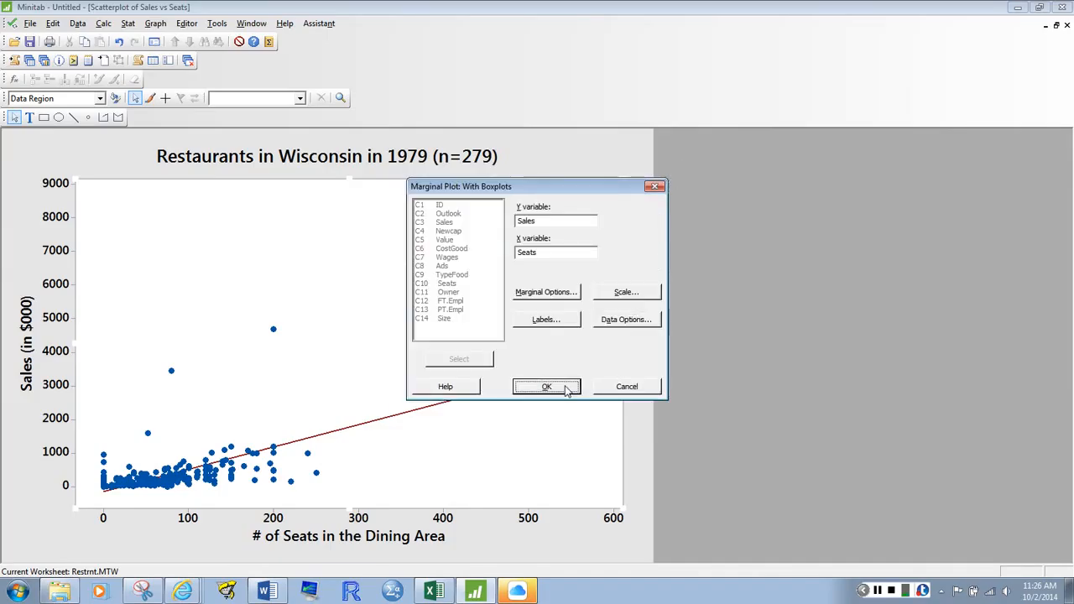
# Change the marginal plot's horizontal axis label to "# Seats in the Dining Area"
pyautogui.click(283, 537)
pyautogui.doubleClick(283, 537)
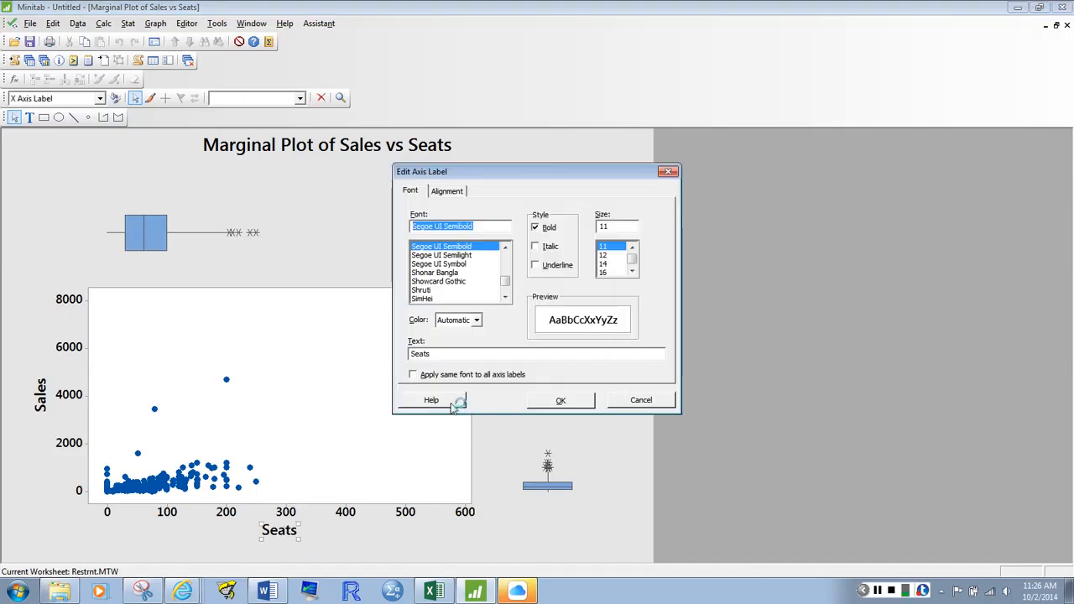
pyautogui.click(454, 354)
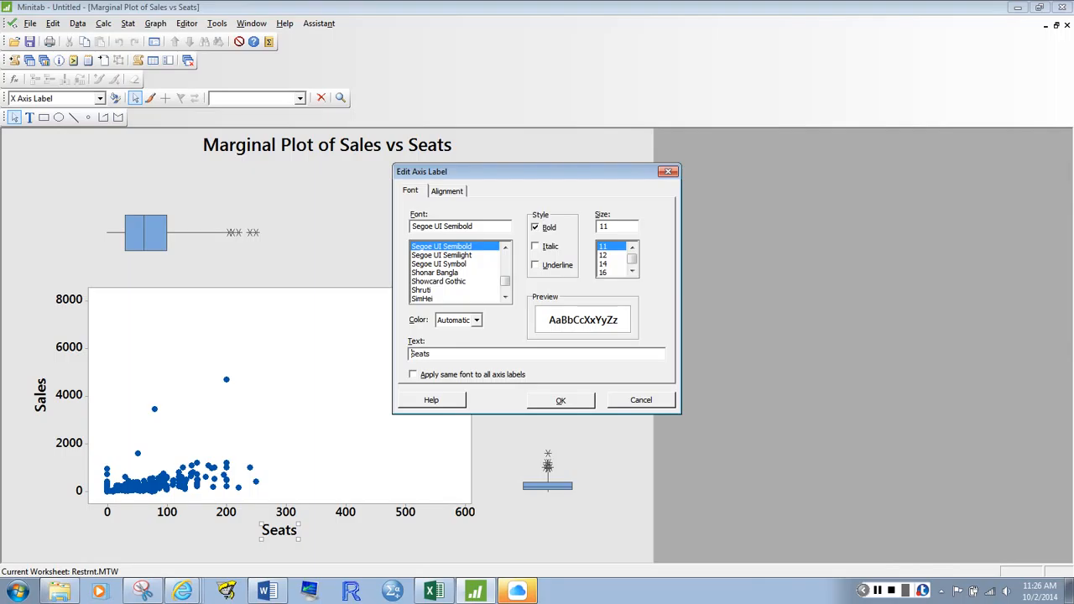
pyautogui.write('# Seats in the Dining Area')
pyautogui.press('Return')
# Change the marginal plot's vertical axis label to "Sales (in $000s)"
pyautogui.doubleClick(41, 392)
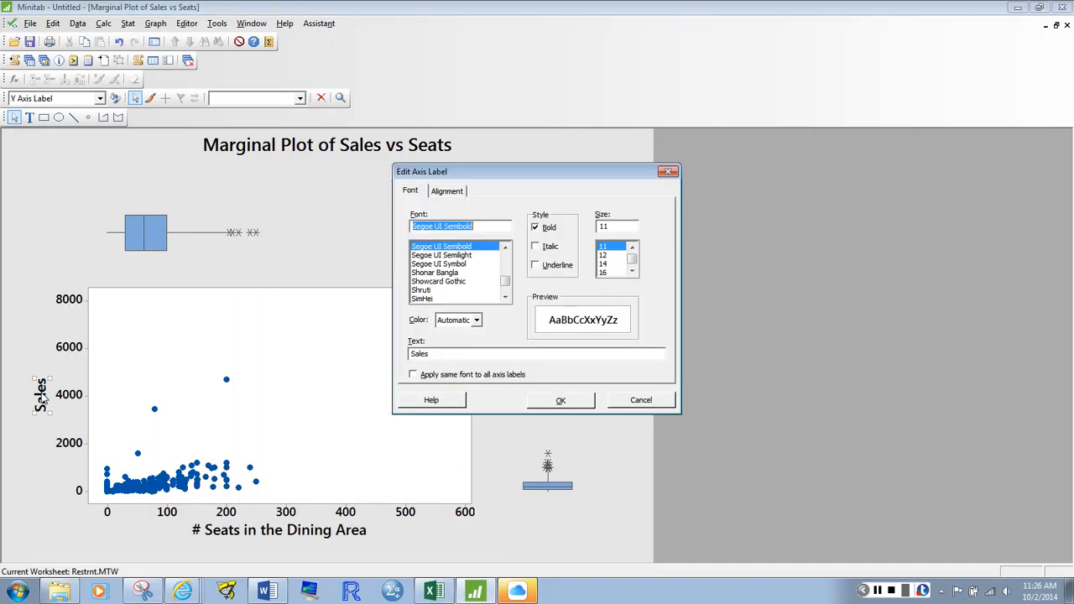
pyautogui.click(484, 356)
pyautogui.write('(in $000')
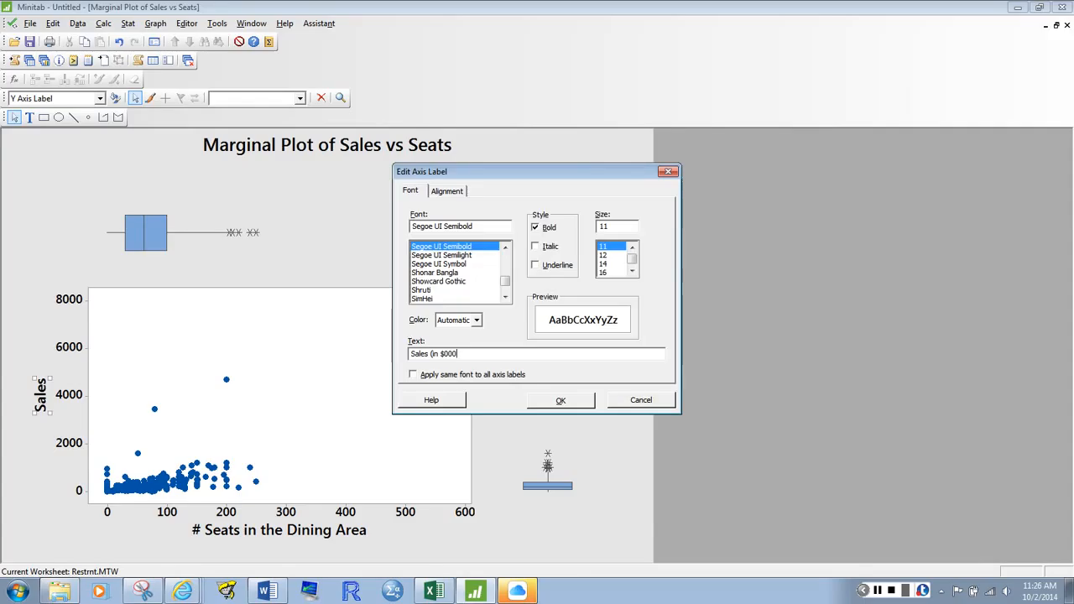
pyautogui.write('s)')
pyautogui.press('Return')
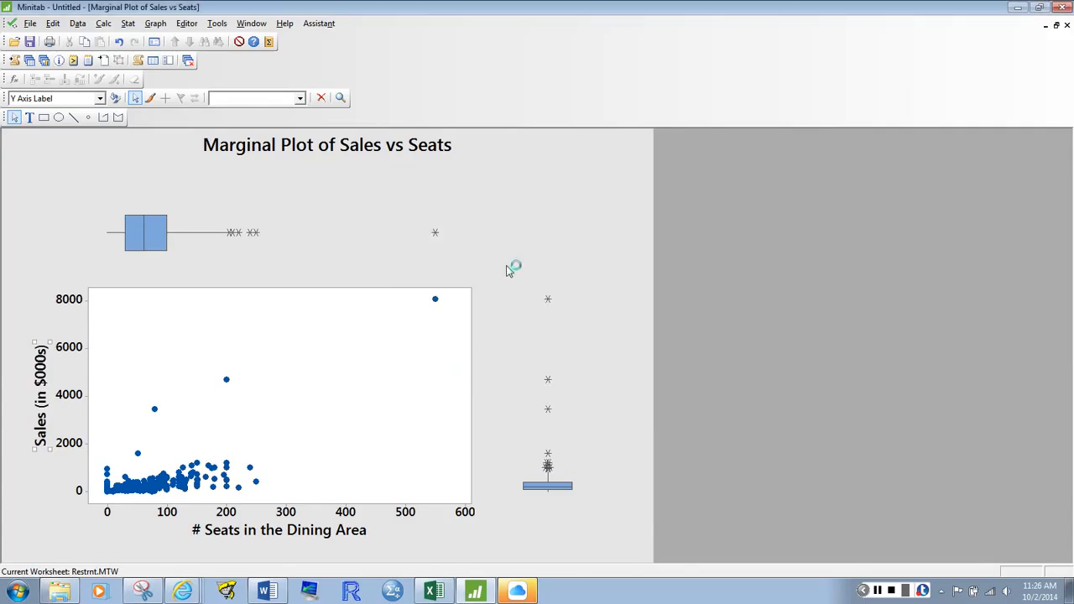
# Change the marginal plot's title to "Wisconsin Restaurants in 1979"
pyautogui.click(403, 150)
pyautogui.doubleClick(403, 149)
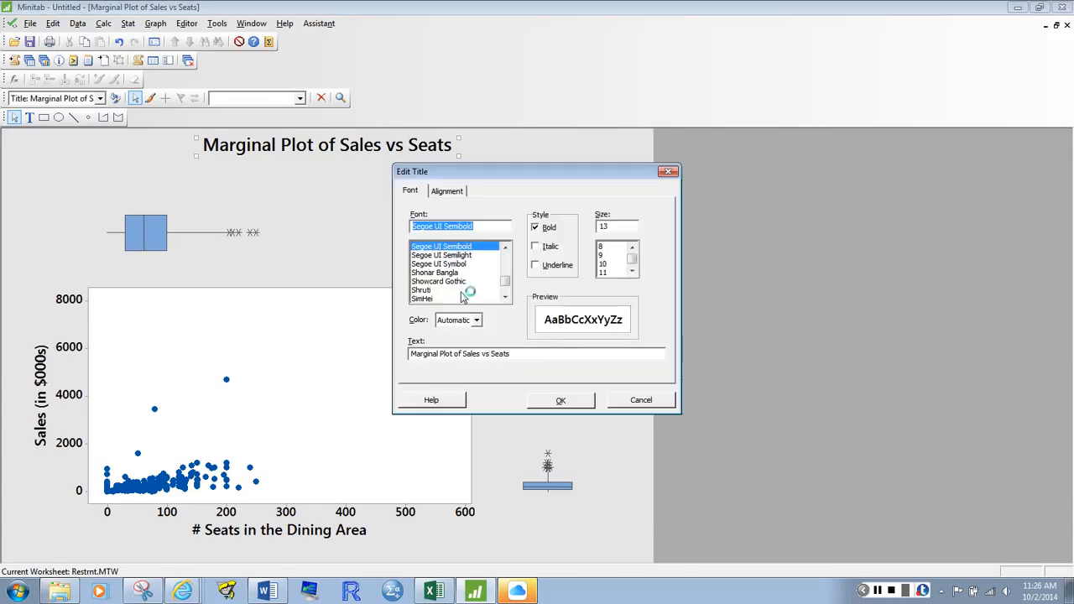
pyautogui.hotkey('alt', 't')
pyautogui.write('Wisc')
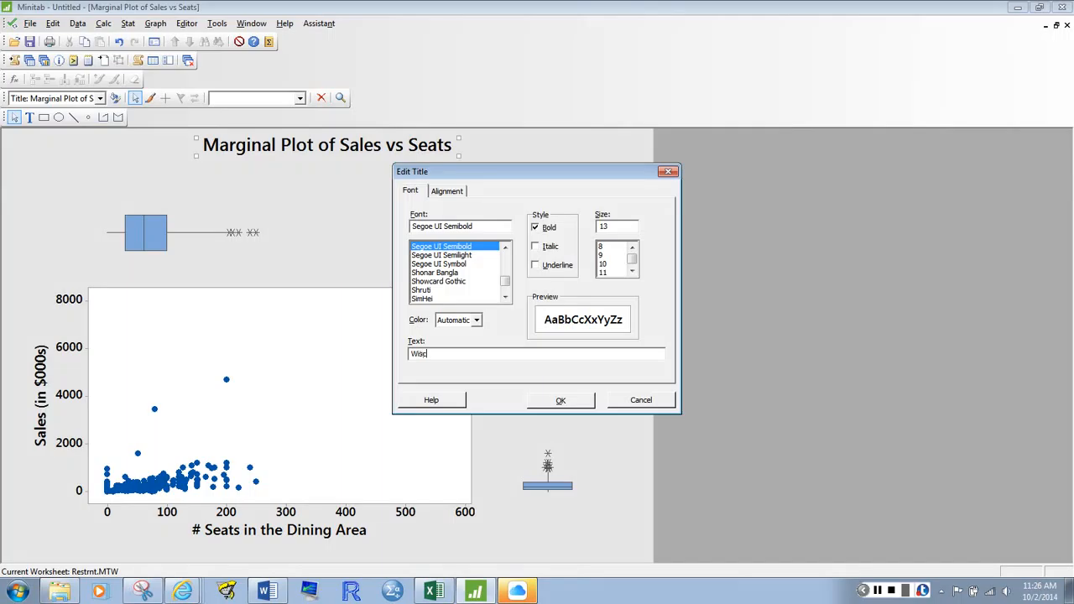
pyautogui.write('pnsin Restaurants in 1979')
pyautogui.click(568, 400)
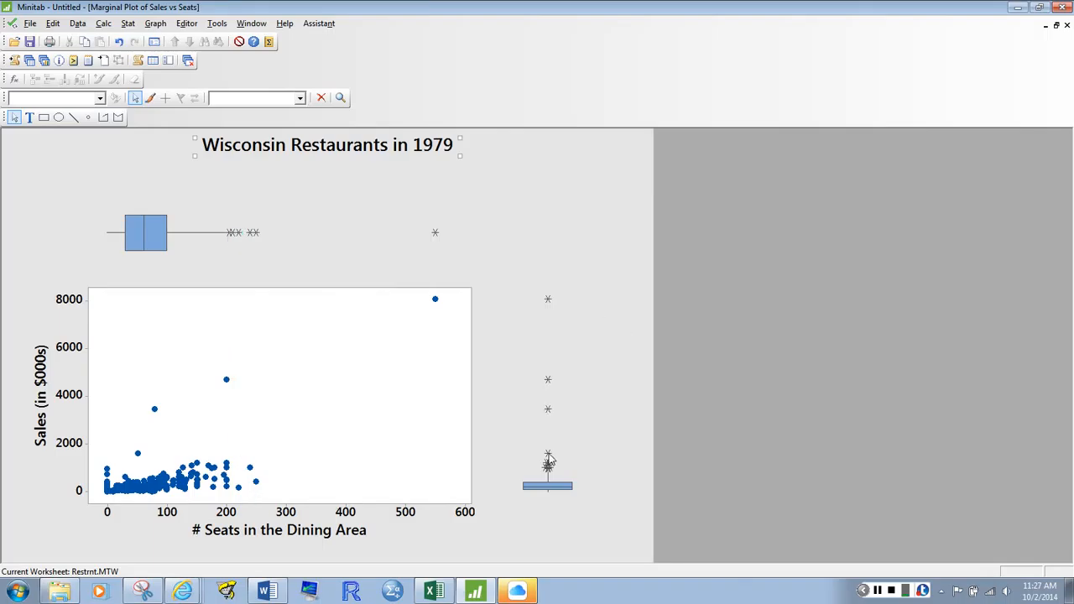
# Send the marginal plot to Microsoft Word and switch to the Word document
pyautogui.click(521, 384)
pyautogui.rightClick(293, 387)
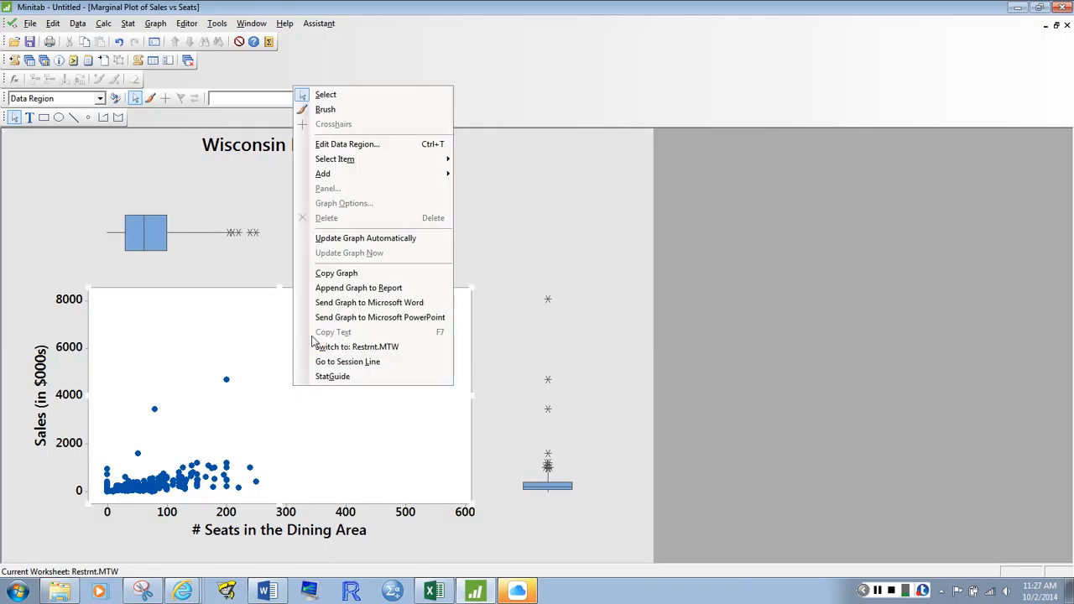
pyautogui.click(373, 307)
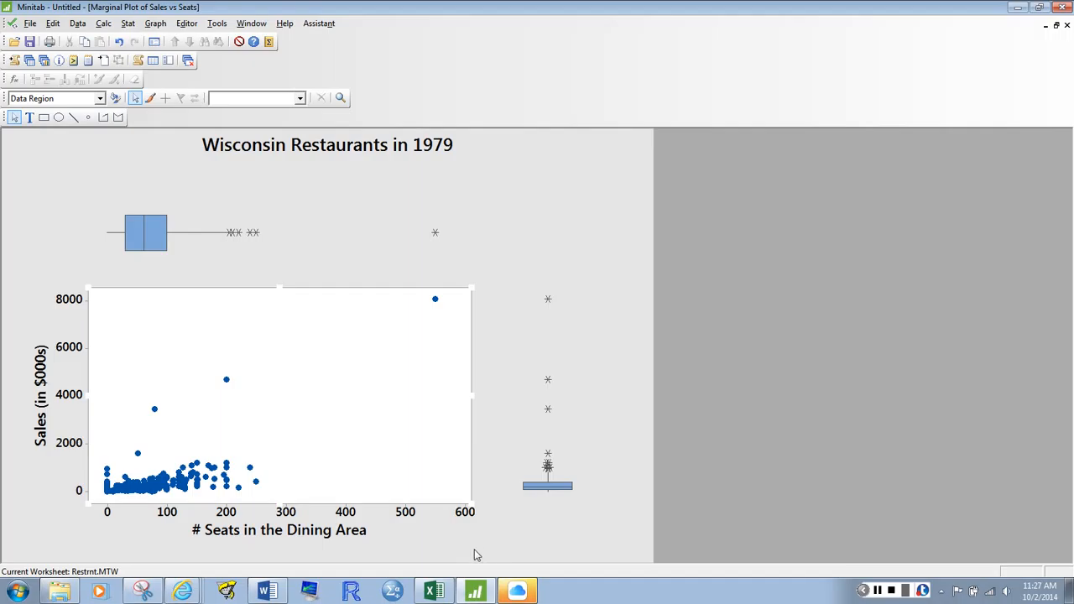
pyautogui.click(280, 594)
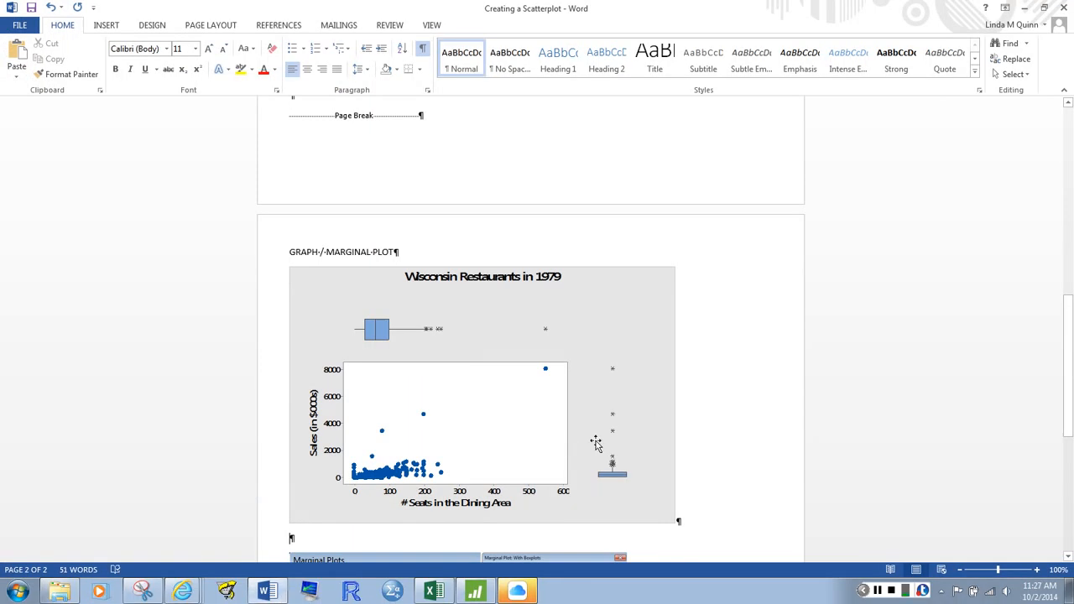
# Move the marginal plot picture below the Marginal Plots dialog screenshots by deleting it from above them and pasting it there
pyautogui.click(600, 351)
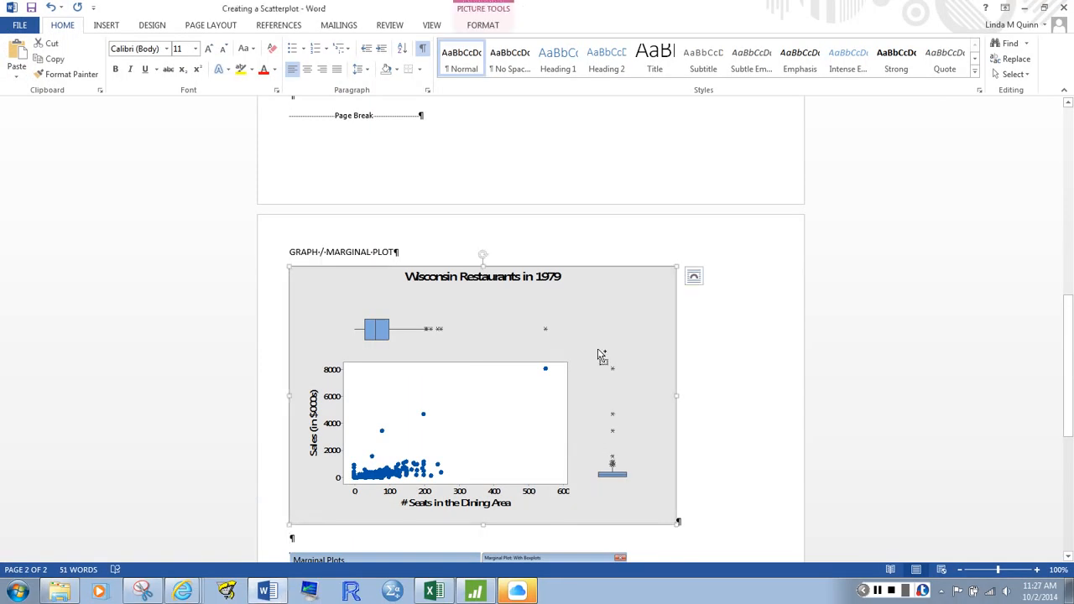
pyautogui.press('Delete')
pyautogui.press('Delete')
pyautogui.press('Delete')
pyautogui.click(293, 383)
pyautogui.hotkey('ctrl', 'v')
# Shrink the pasted marginal plot picture slightly
pyautogui.click(587, 353)
pyautogui.moveTo(675, 283); pyautogui.dragTo(631, 299)
pyautogui.click(703, 294)
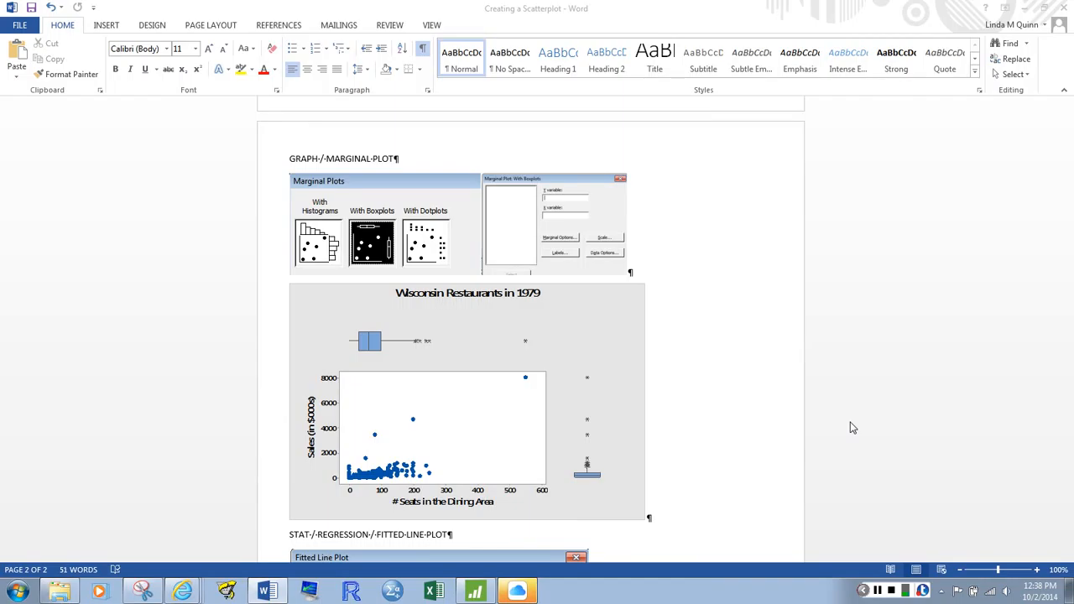
pyautogui.click(728, 297)
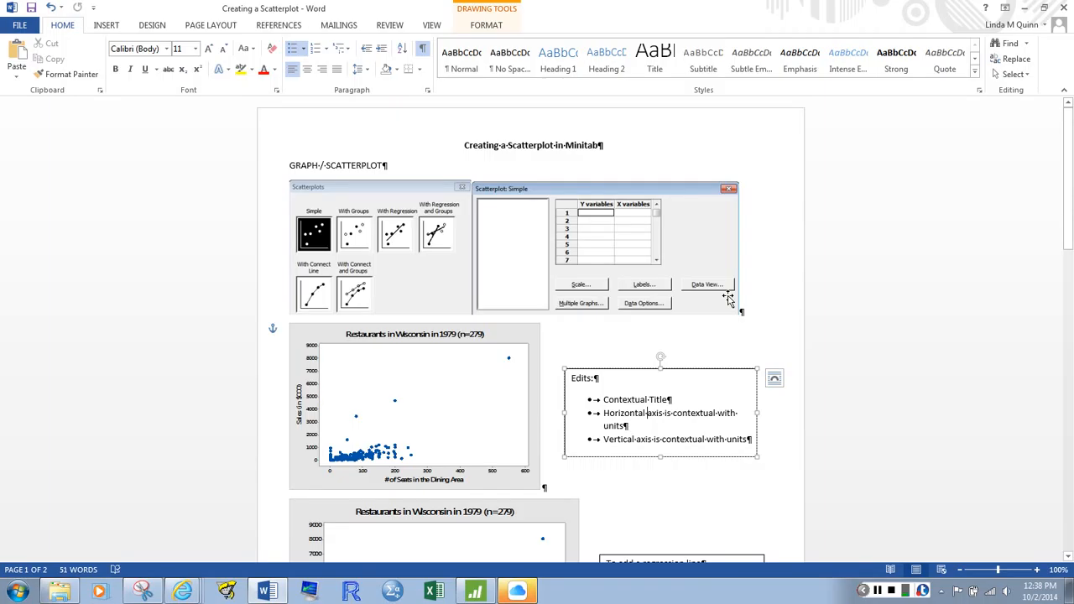
pyautogui.moveTo(1069, 239); pyautogui.dragTo(1070, 550)
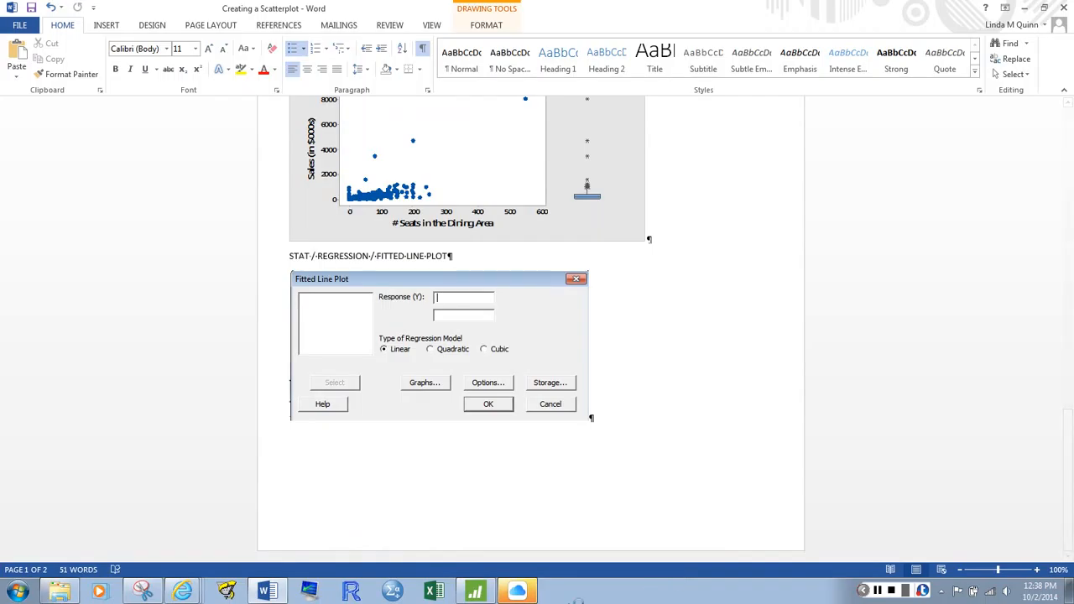
pyautogui.click(434, 591)
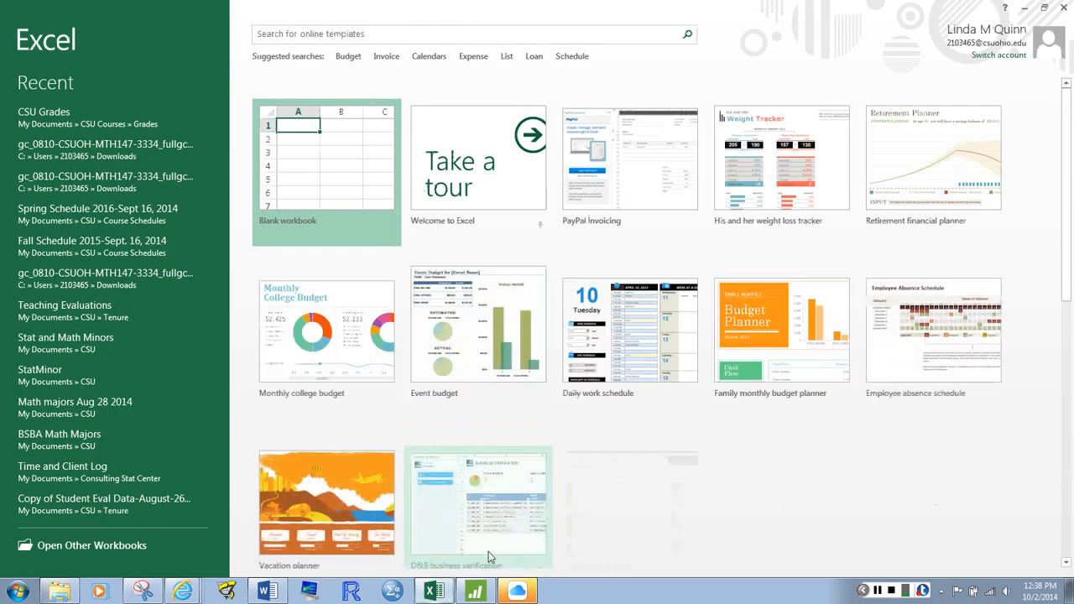
# Switch to Minitab and set up a linear regression Fitted Line Plot with Sales as the response and Seats as the predictor
pyautogui.click(475, 591)
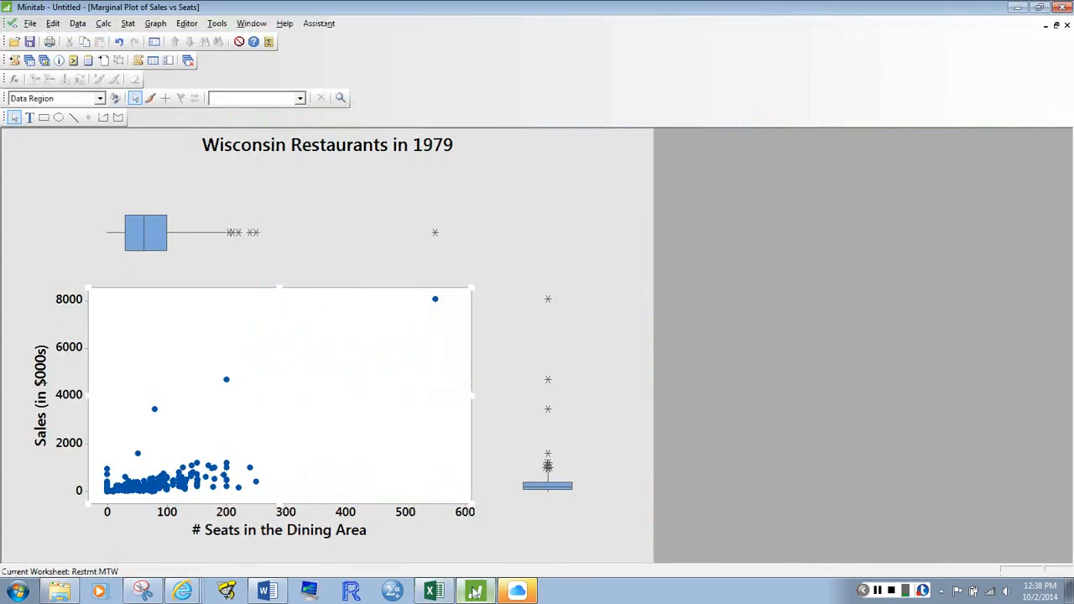
pyautogui.click(126, 25)
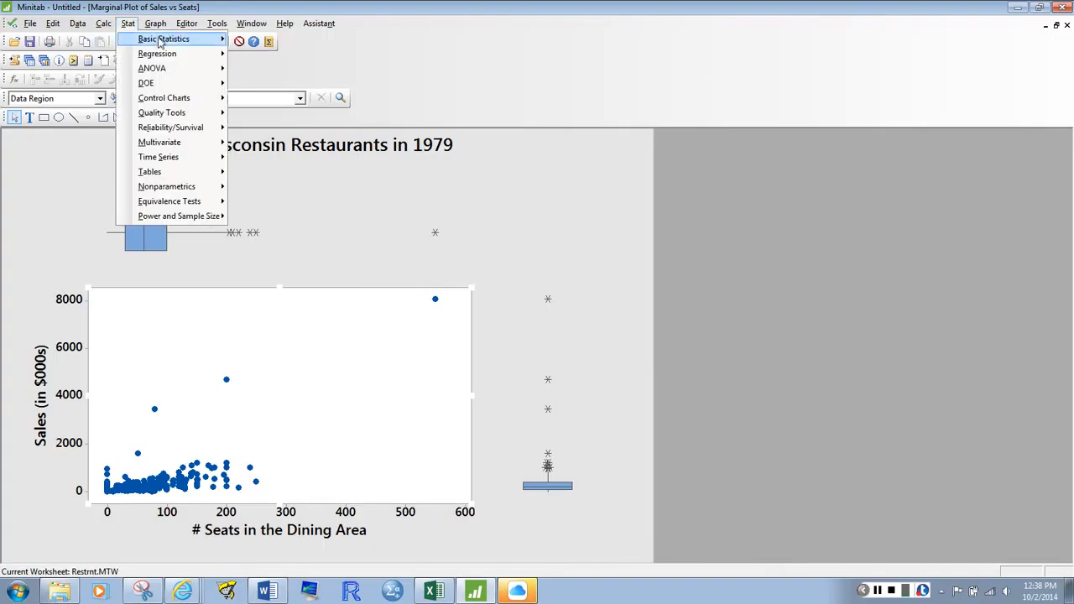
pyautogui.moveTo(171, 54)
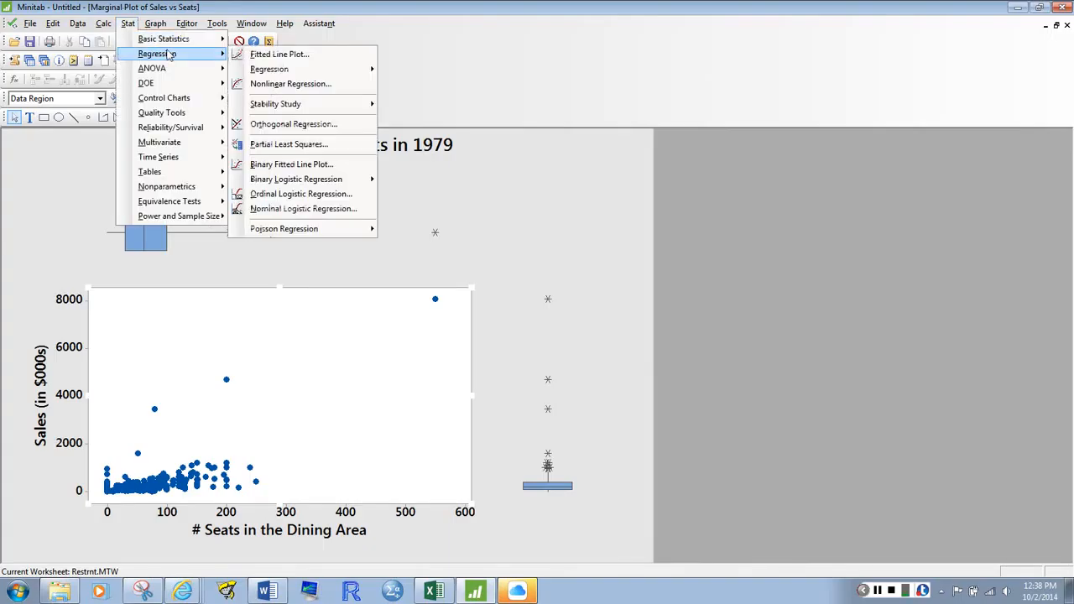
pyautogui.click(286, 55)
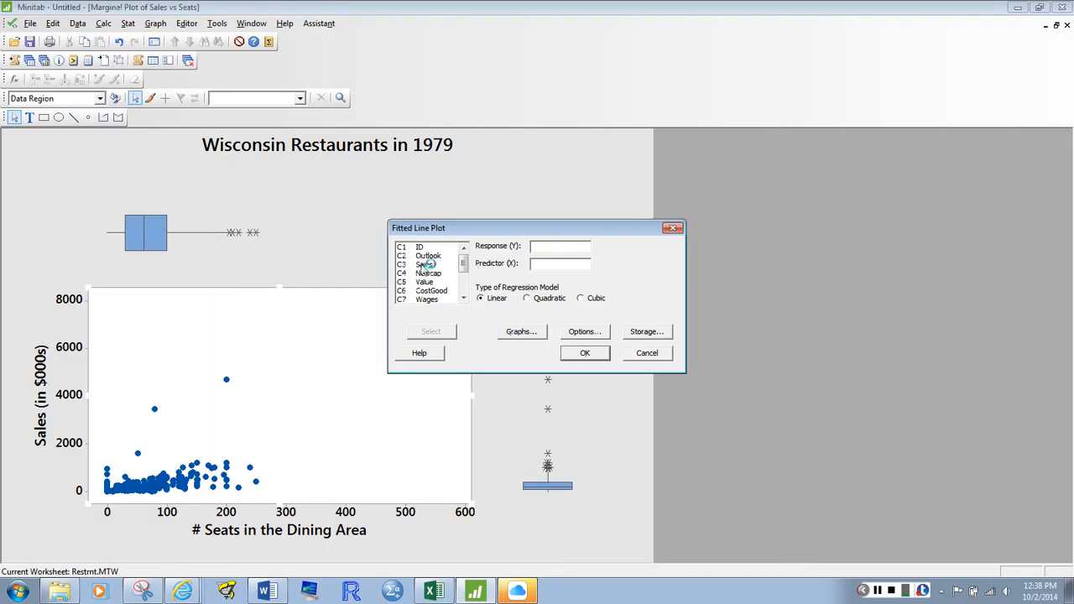
pyautogui.doubleClick(425, 265)
pyautogui.click(464, 289)
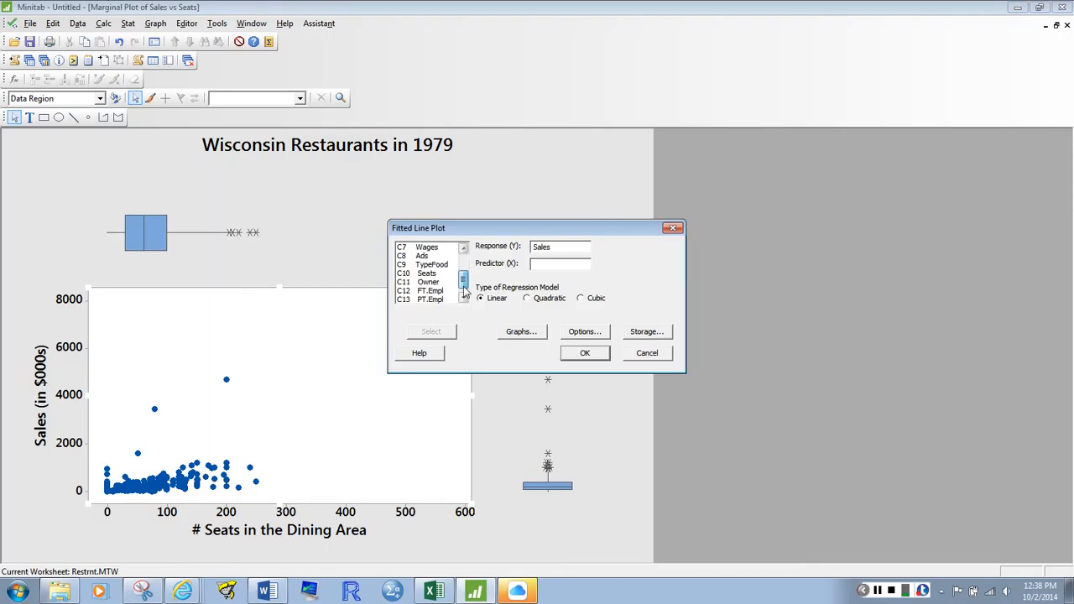
pyautogui.doubleClick(427, 274)
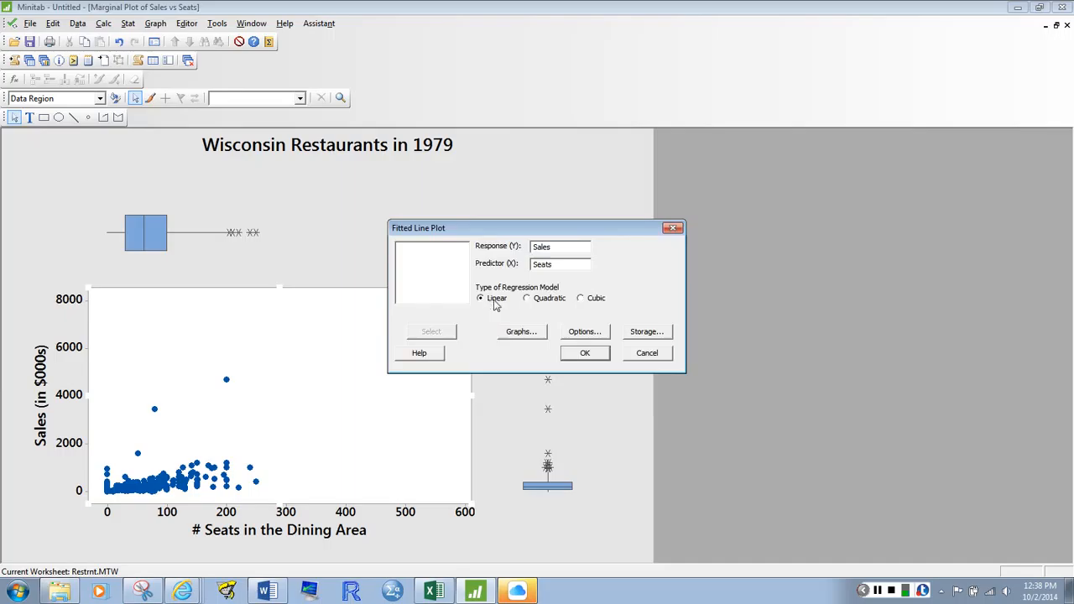
# Check the residual graph choices without selecting any, and create the fitted line plot
pyautogui.click(522, 332)
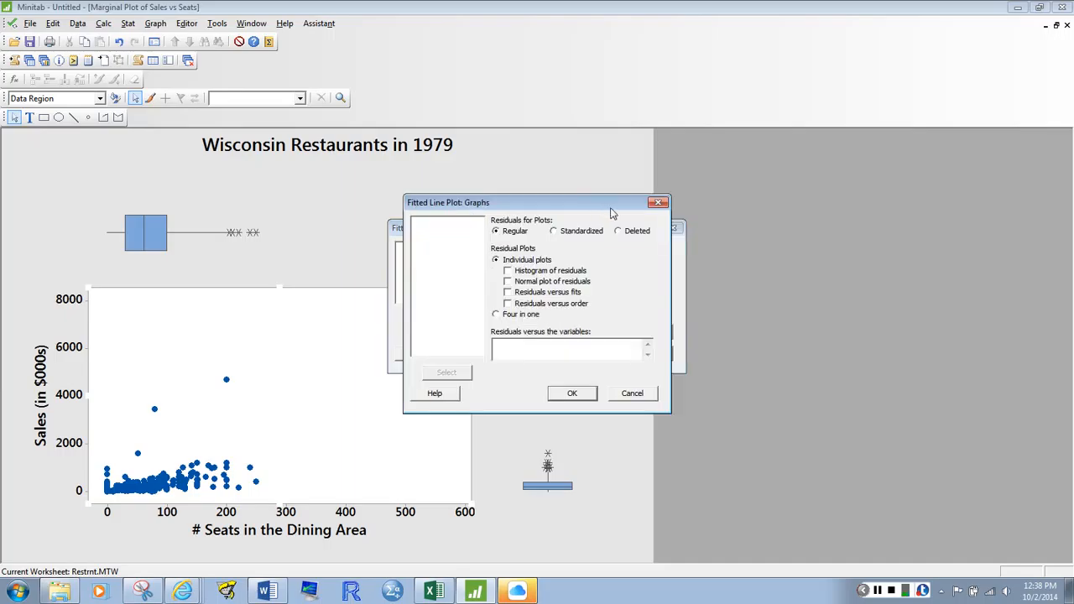
pyautogui.click(659, 204)
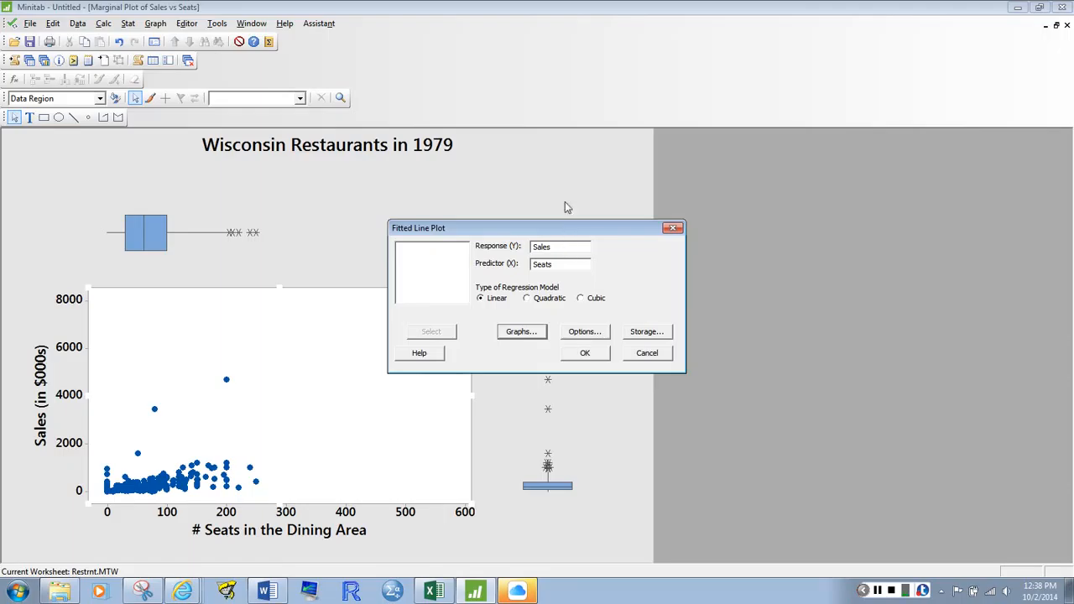
pyautogui.click(579, 333)
pyautogui.click(599, 360)
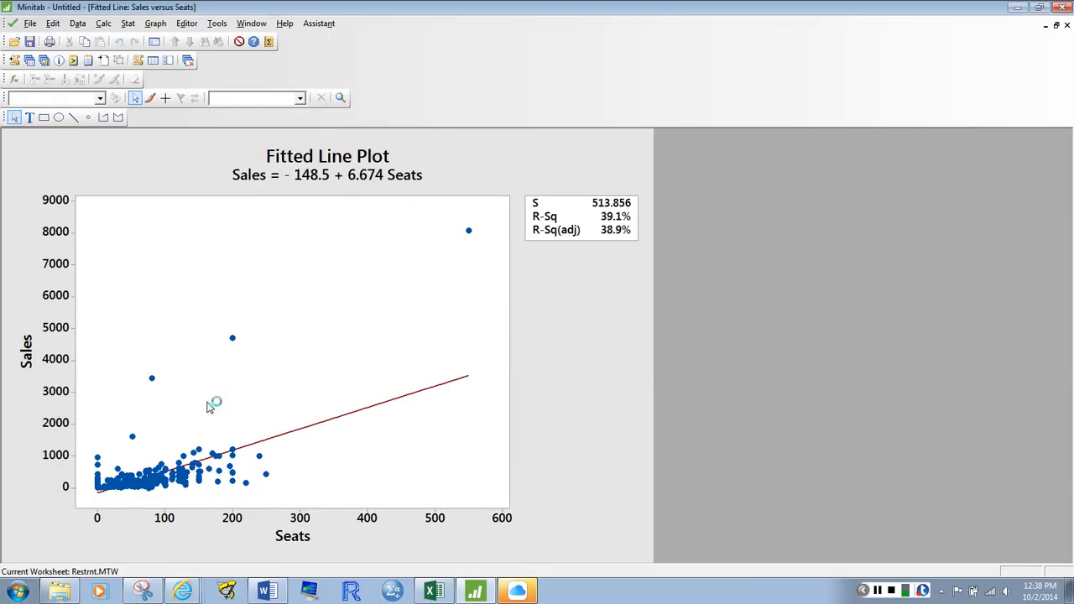
# Change the fitted line plot's horizontal axis label to "# seats in dining area"
pyautogui.doubleClick(294, 544)
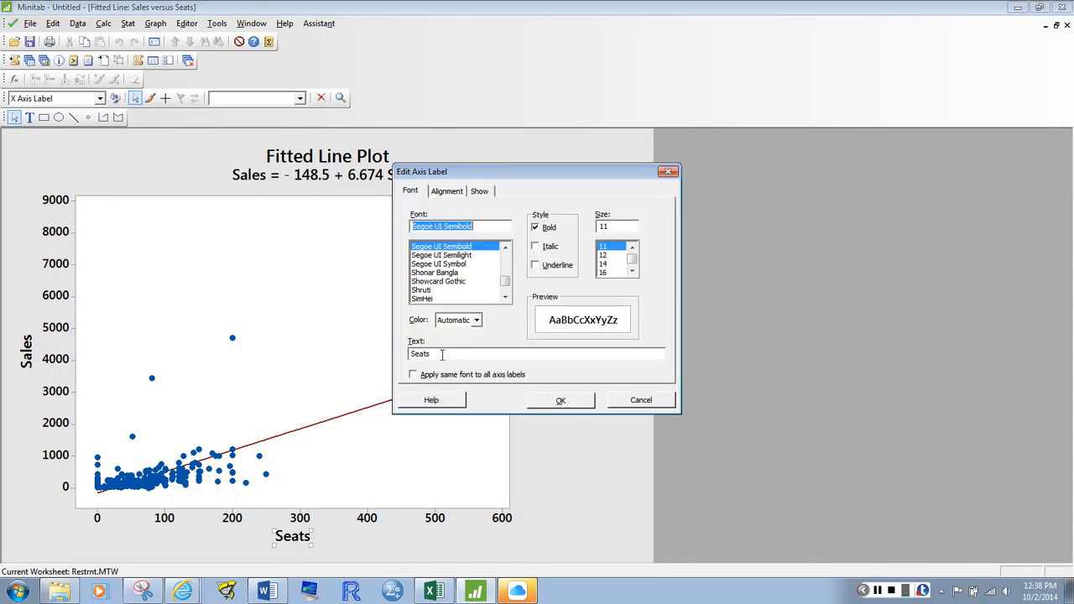
pyautogui.moveTo(445, 354); pyautogui.dragTo(363, 374)
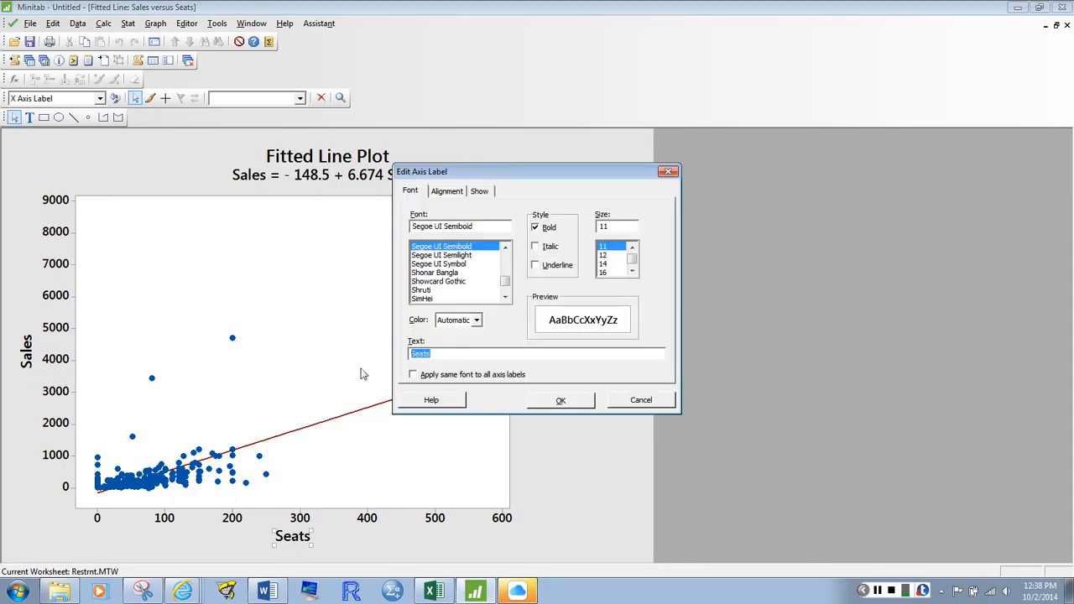
pyautogui.write('# seats in dining area')
pyautogui.press('Return')
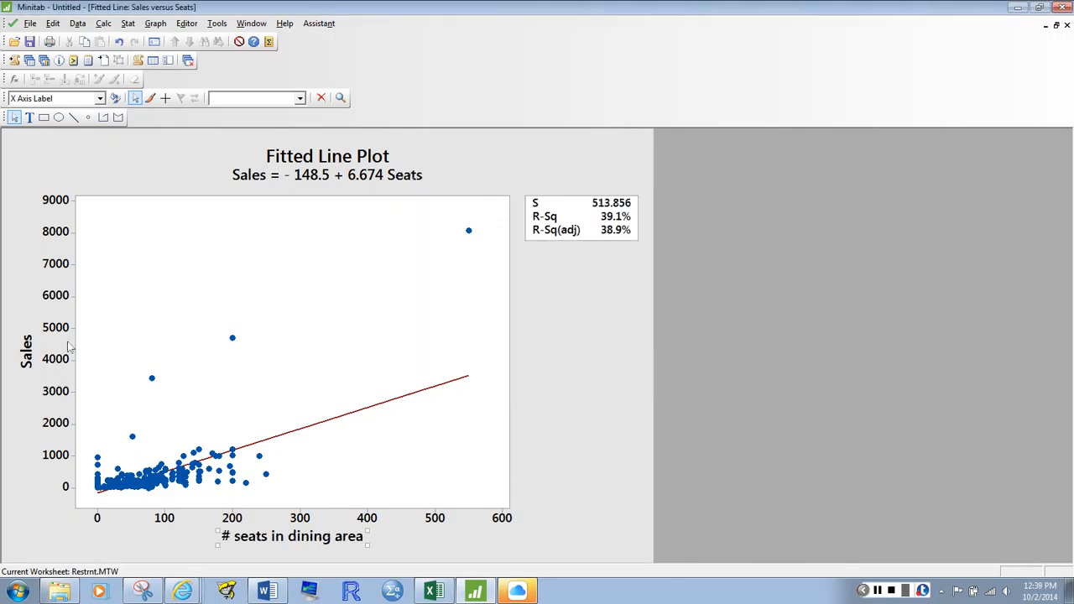
# Change the vertical axis label of the plot to "Sales (in $000s)"
pyautogui.doubleClick(27, 350)
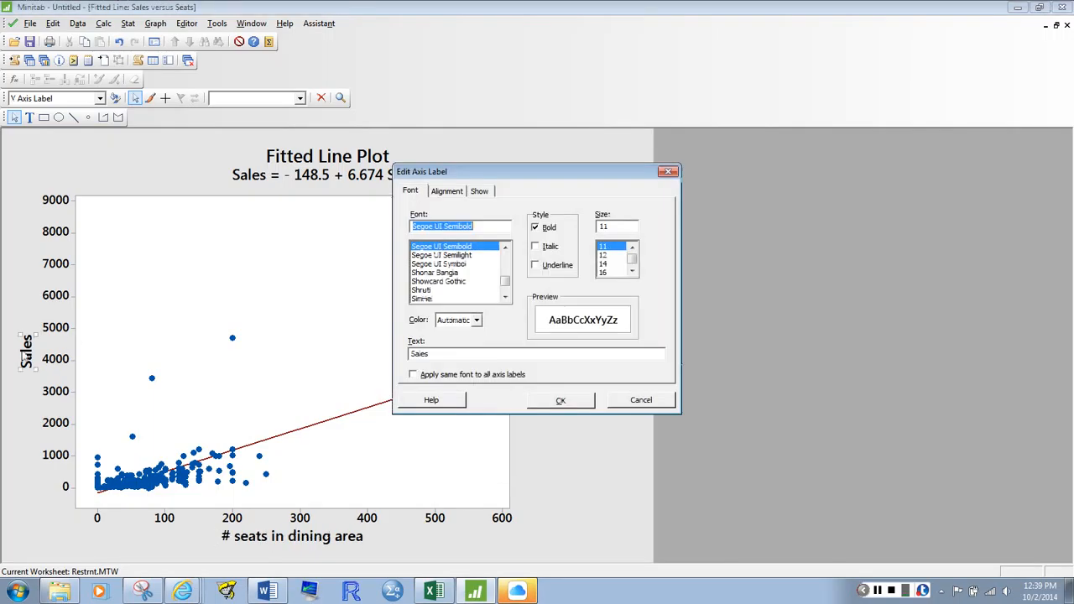
pyautogui.click(488, 353)
pyautogui.write('(in')
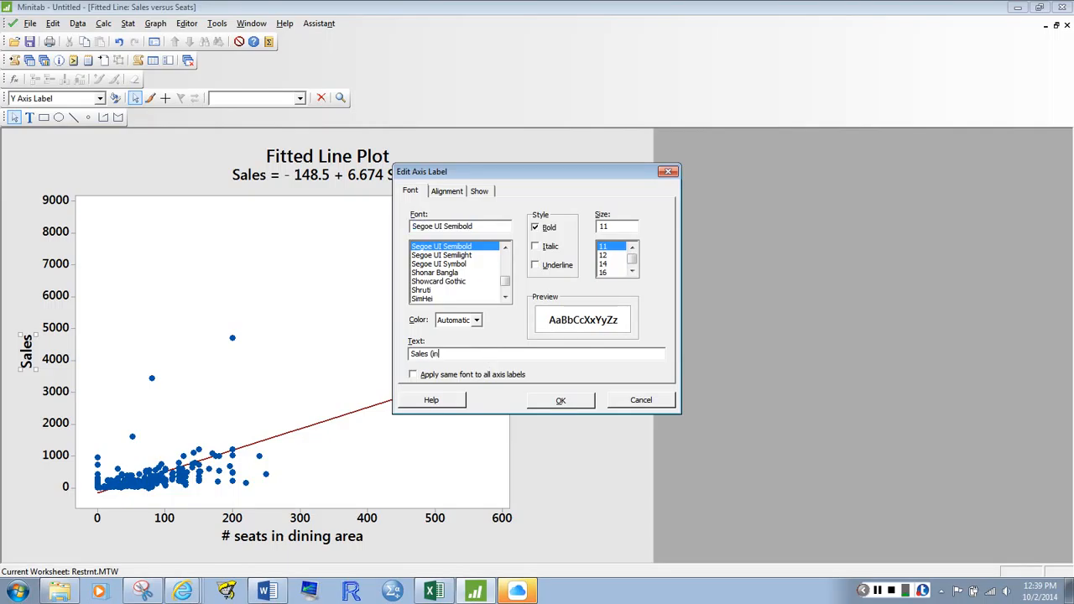
pyautogui.write(' $000s')
pyautogui.press('Return')
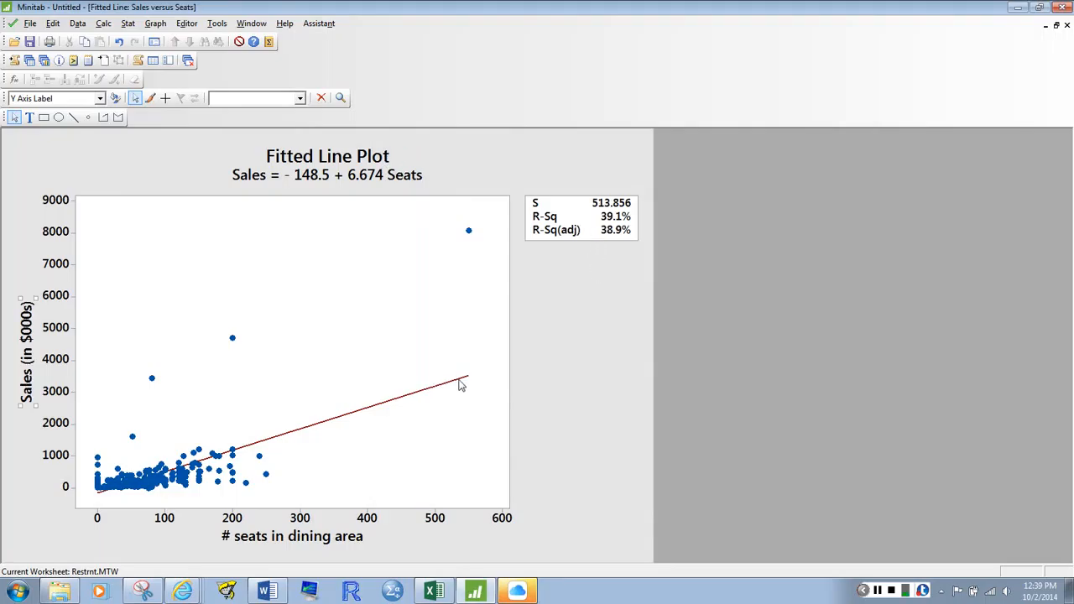
# Replace the fitted line plot's title with "Wisconsin Restaurants in 1979"
pyautogui.doubleClick(382, 148)
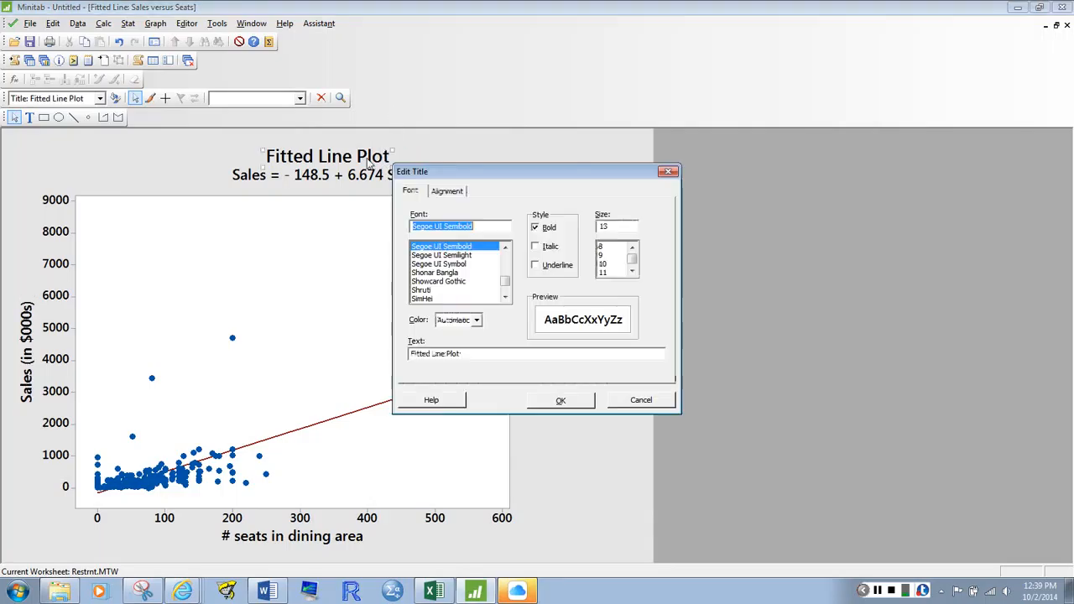
pyautogui.moveTo(470, 355); pyautogui.dragTo(317, 379)
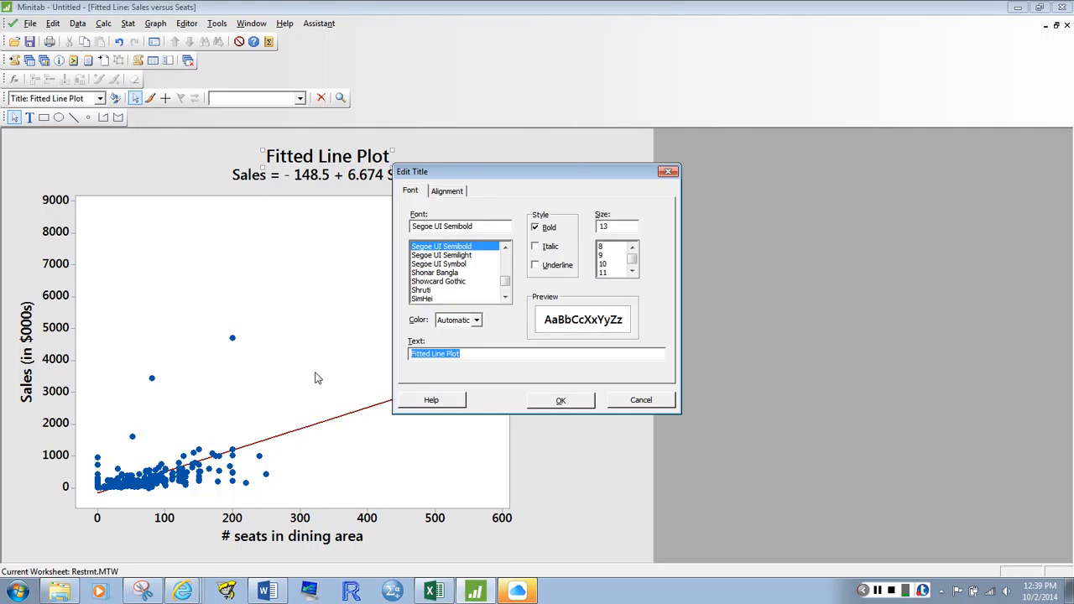
pyautogui.write('Wis')
pyautogui.write('coni')
pyautogui.write('in Restaur')
pyautogui.write('a')
pyautogui.write('nts')
pyautogui.write(' in ')
pyautogui.write('1979')
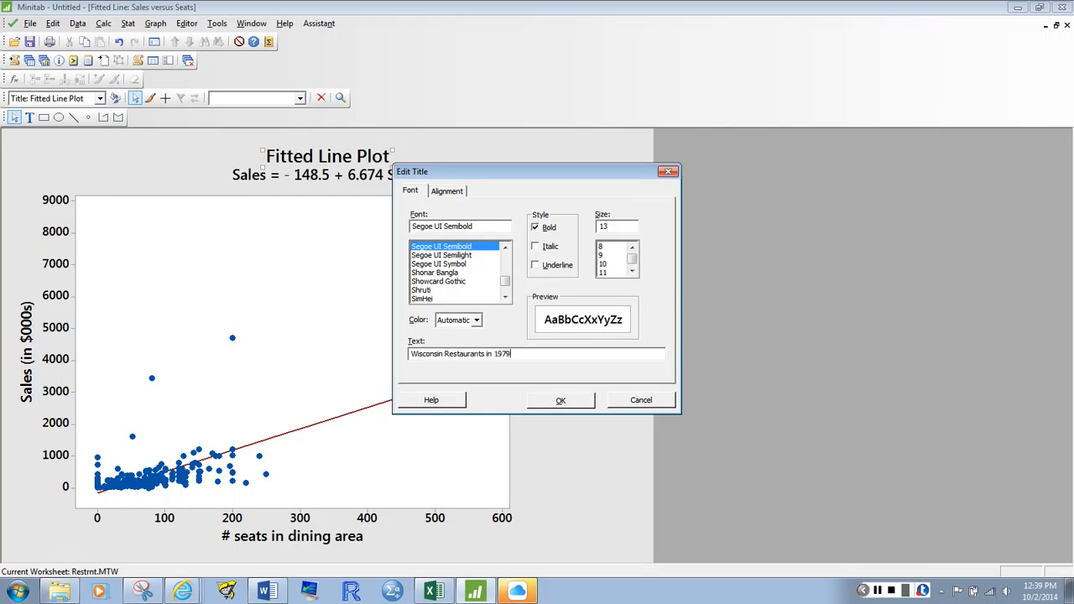
pyautogui.press('Return')
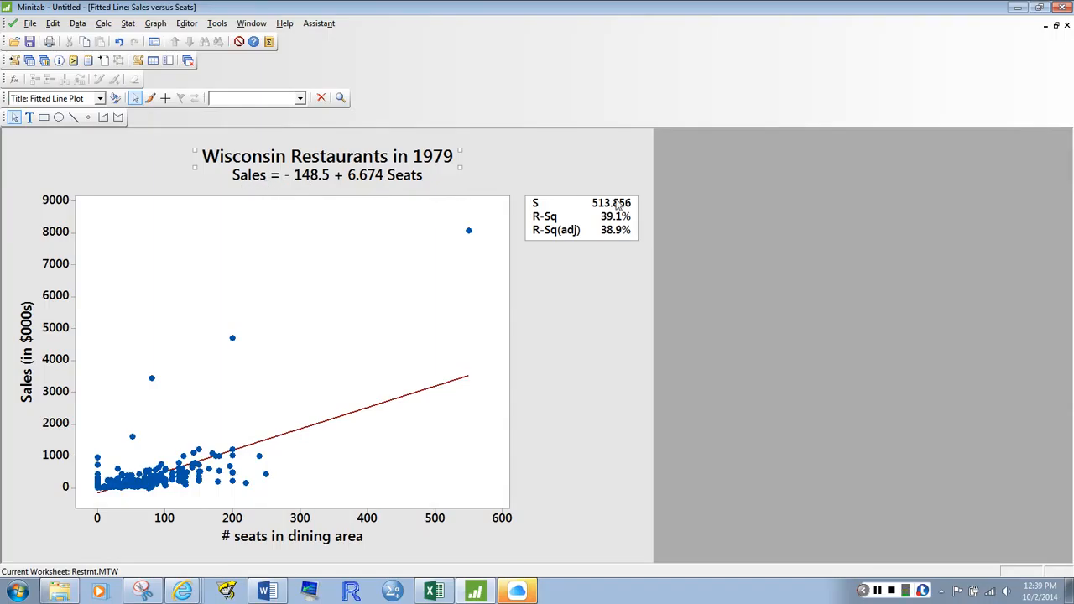
# Delete the S and R-Sq statistics table from the fitted line plot and append the graph to the report
pyautogui.click(582, 202)
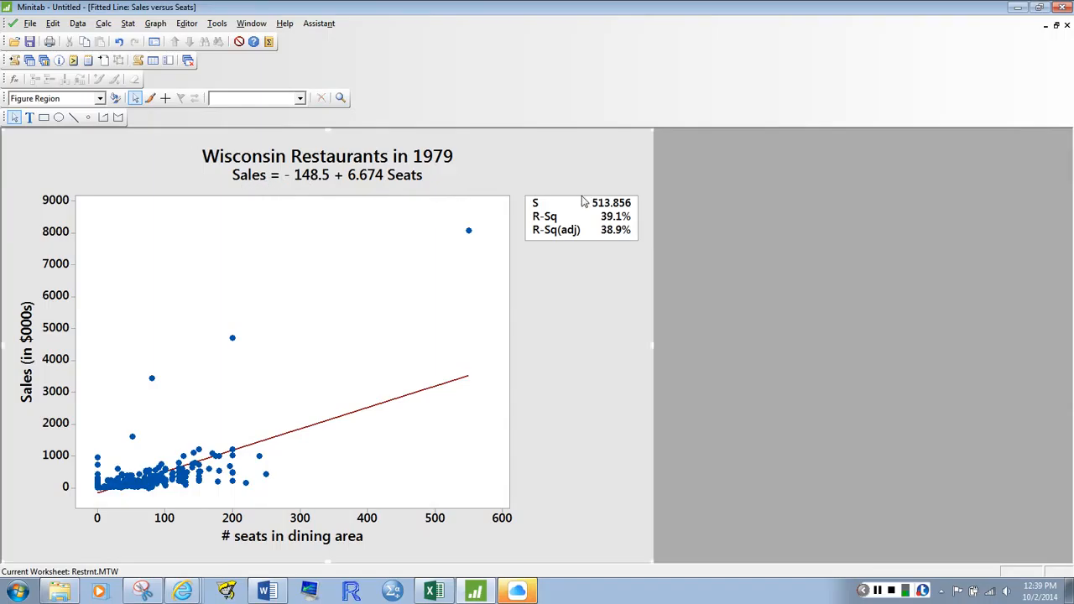
pyautogui.click(582, 202)
pyautogui.press('Delete')
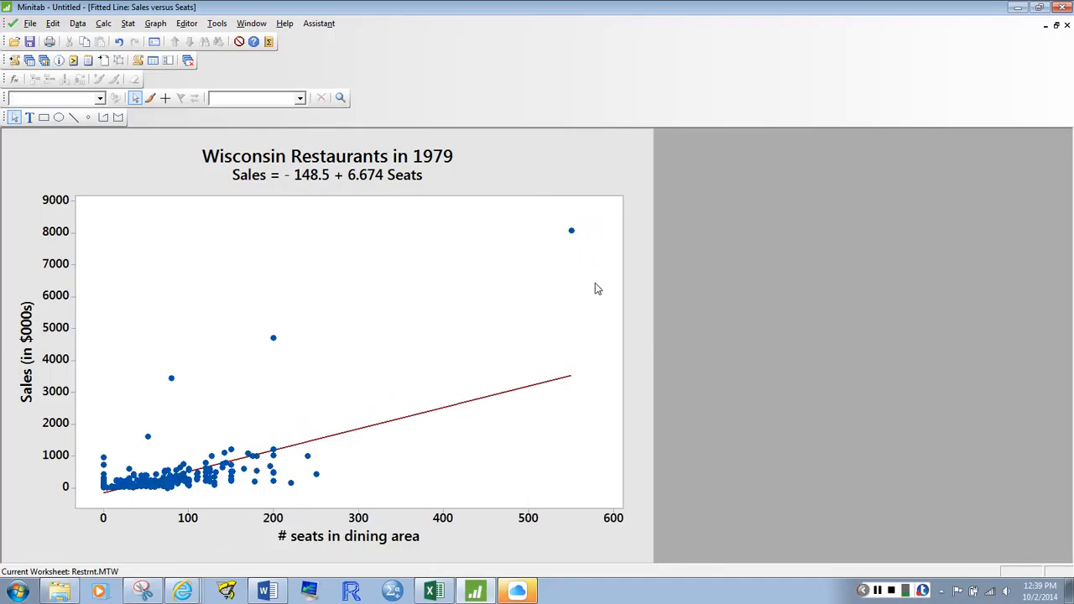
pyautogui.click(524, 168)
pyautogui.rightClick(397, 272)
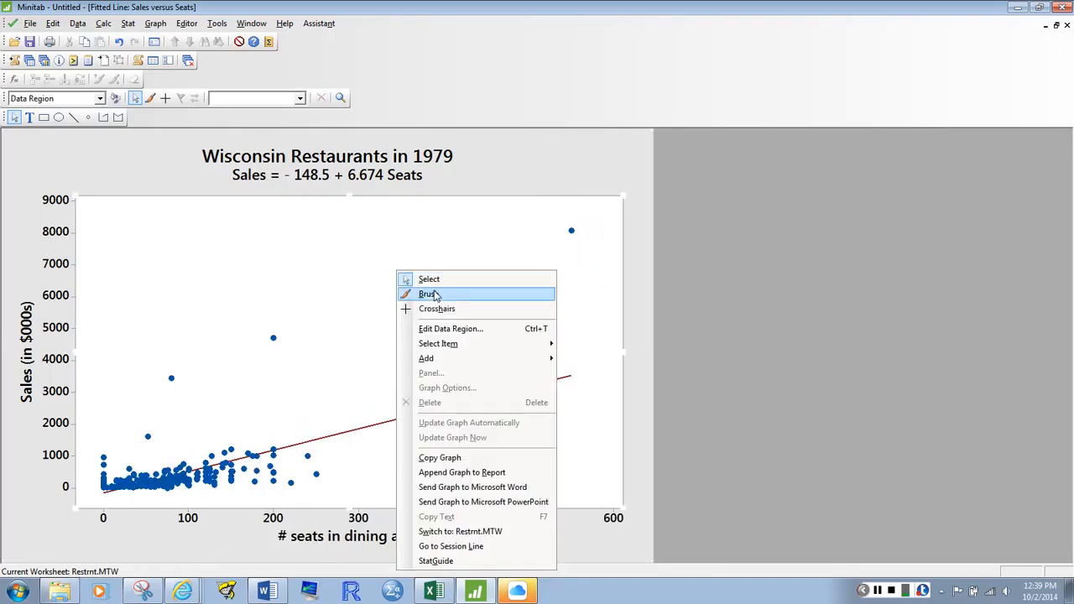
pyautogui.click(452, 474)
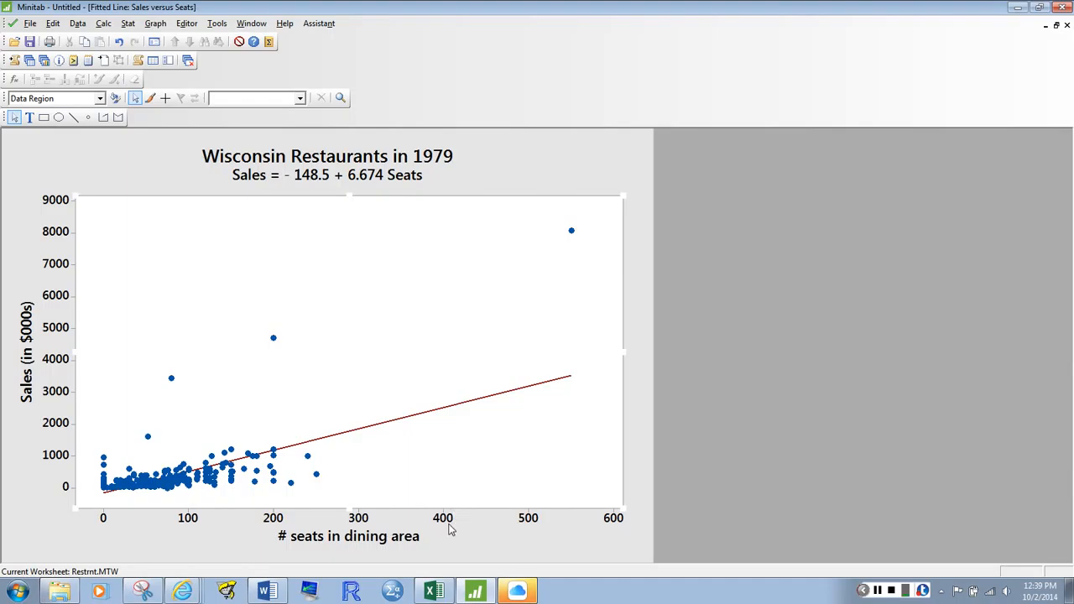
# Switch to Word and delete the marginal plot picture above the "STAT / REGRESSION / FITTED LINE PLOT" heading
pyautogui.click(267, 592)
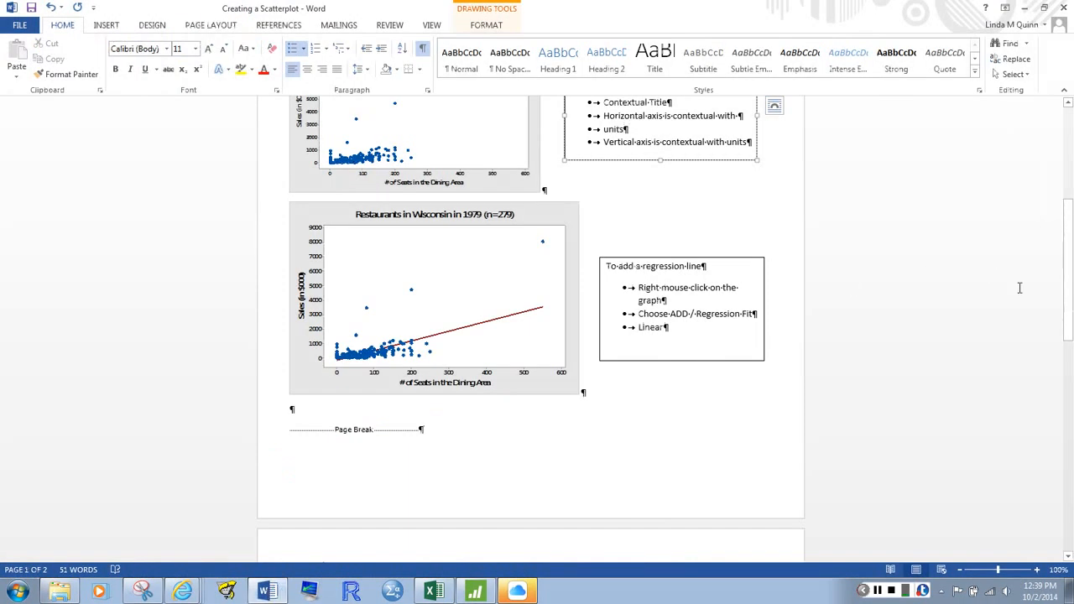
pyautogui.moveTo(1069, 293); pyautogui.dragTo(1072, 481)
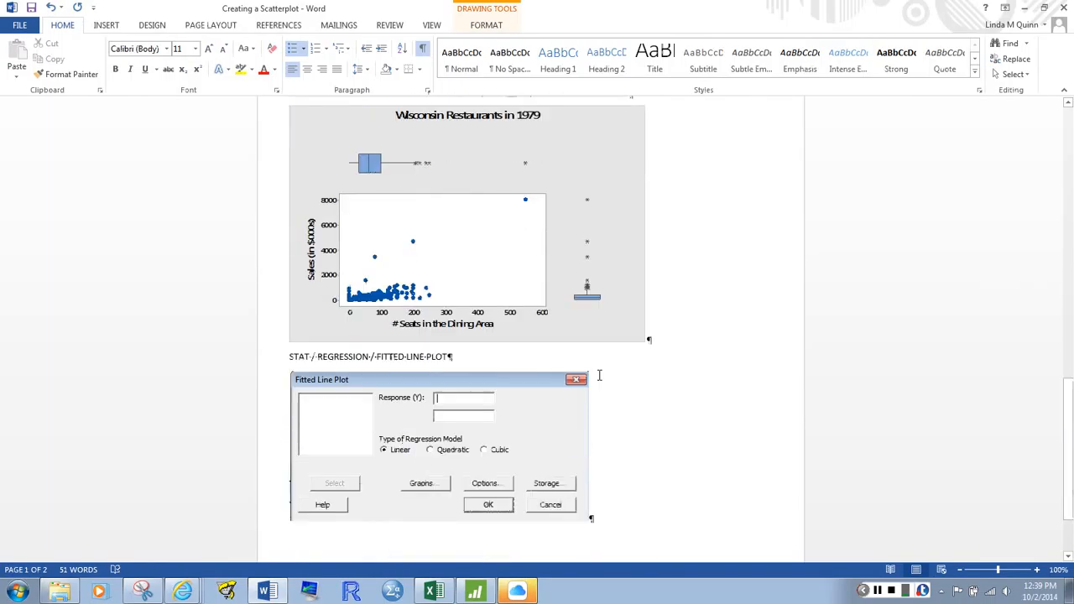
pyautogui.click(557, 307)
pyautogui.press('Delete')
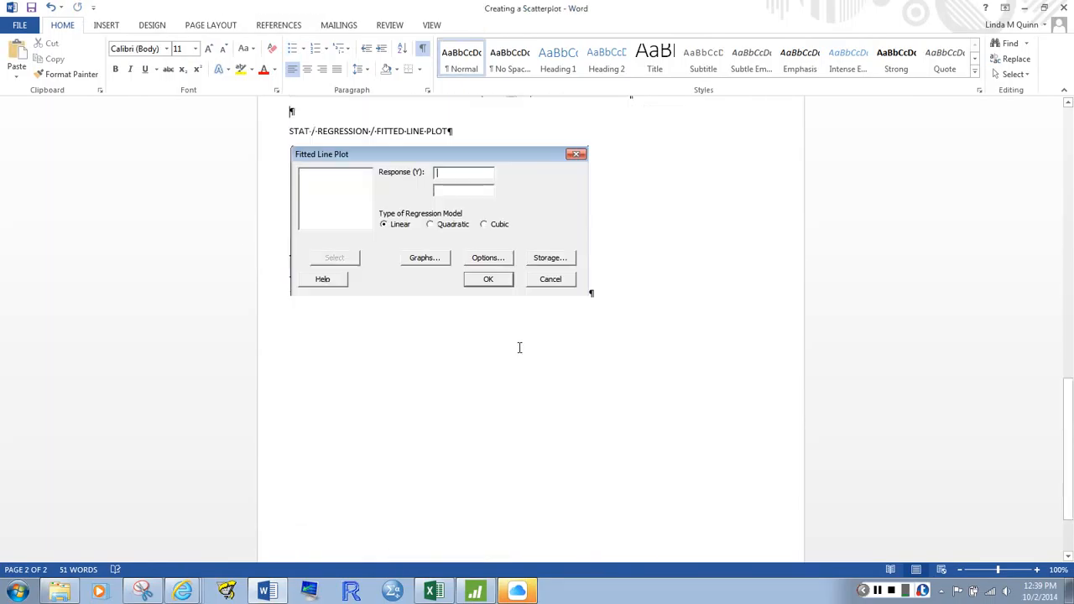
# Add two new lines below the Fitted Line Plot dialog screenshot and paste the graph from the clipboard there
pyautogui.press('Return')
pyautogui.press('Return')
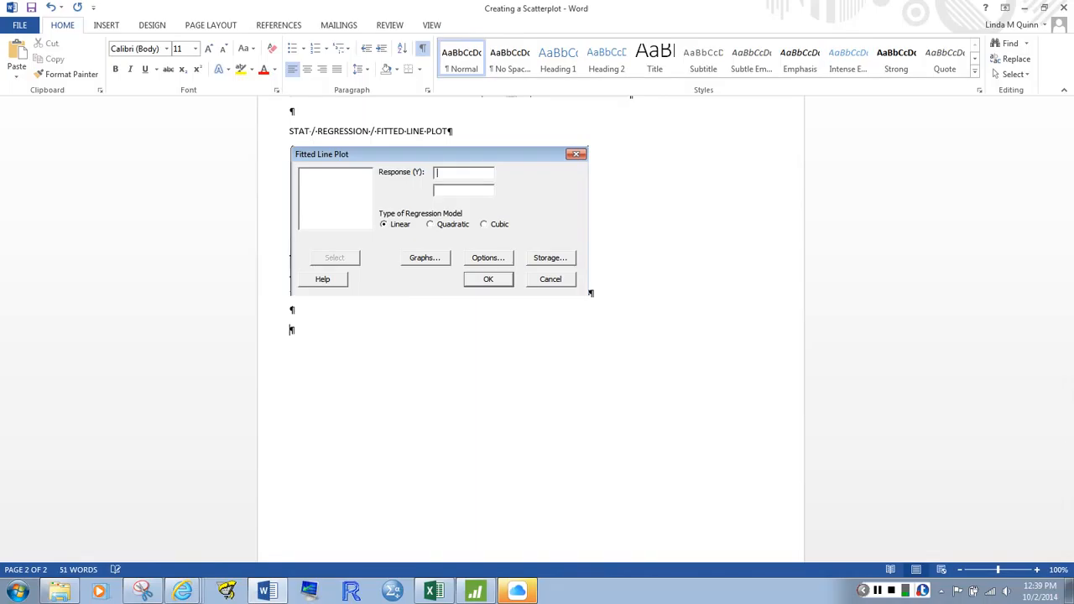
pyautogui.hotkey('ctrl', 'v')
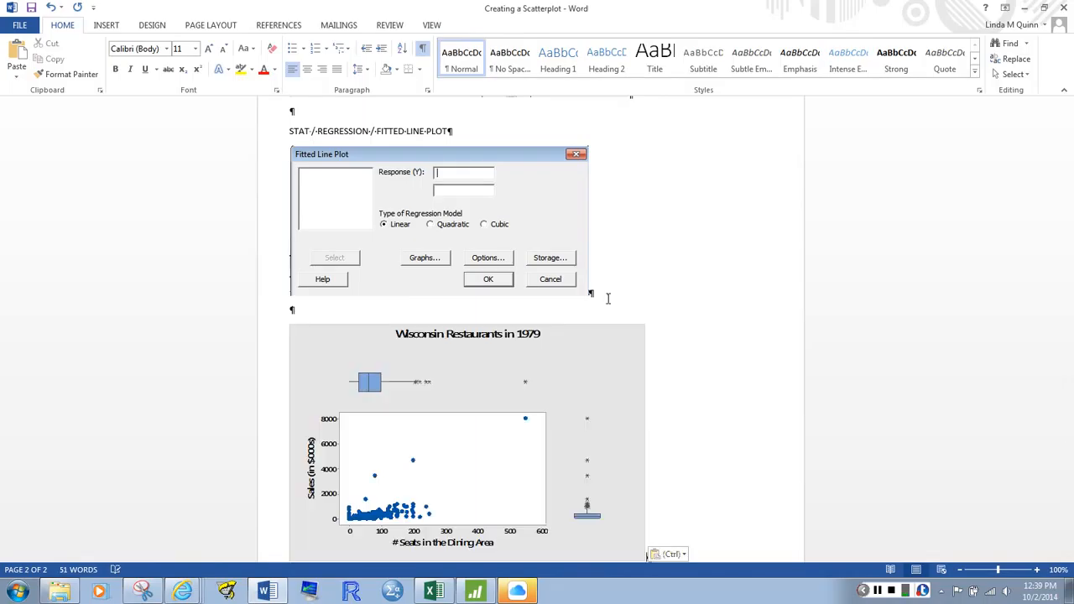